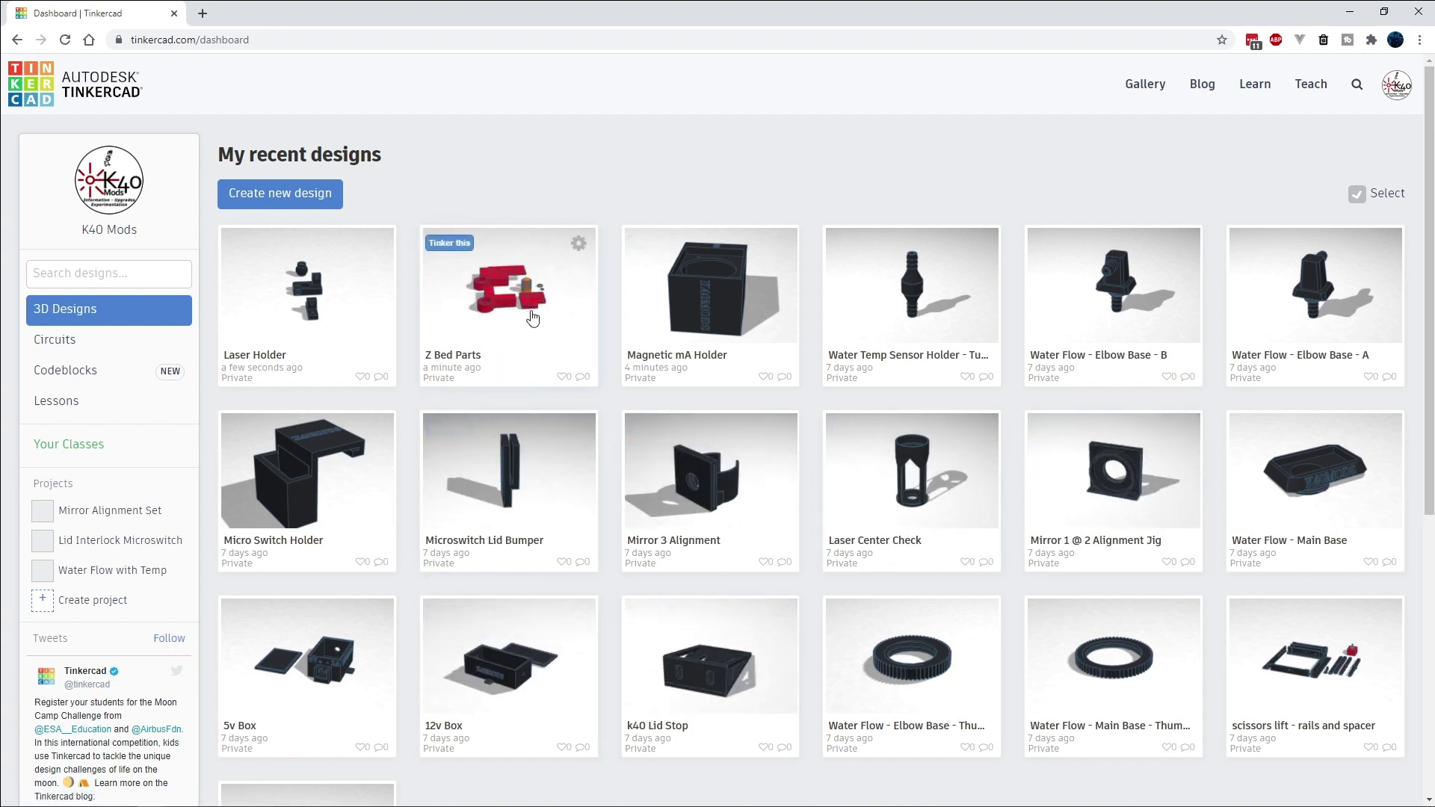
- Open the Z Bed Parts design and inspect the notched red plate and the red corner bracket beside it
left_click(494, 292)
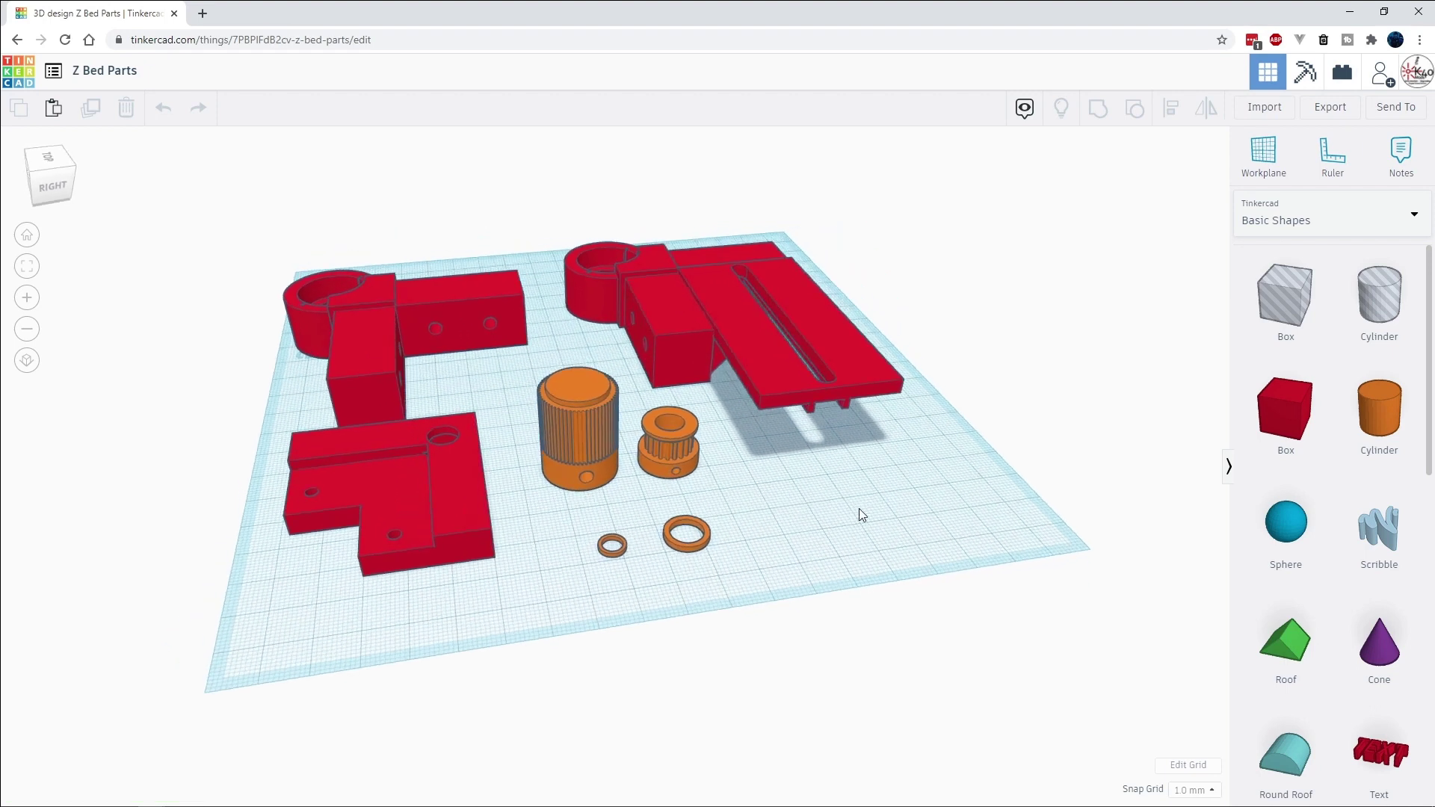
left_click(591, 562)
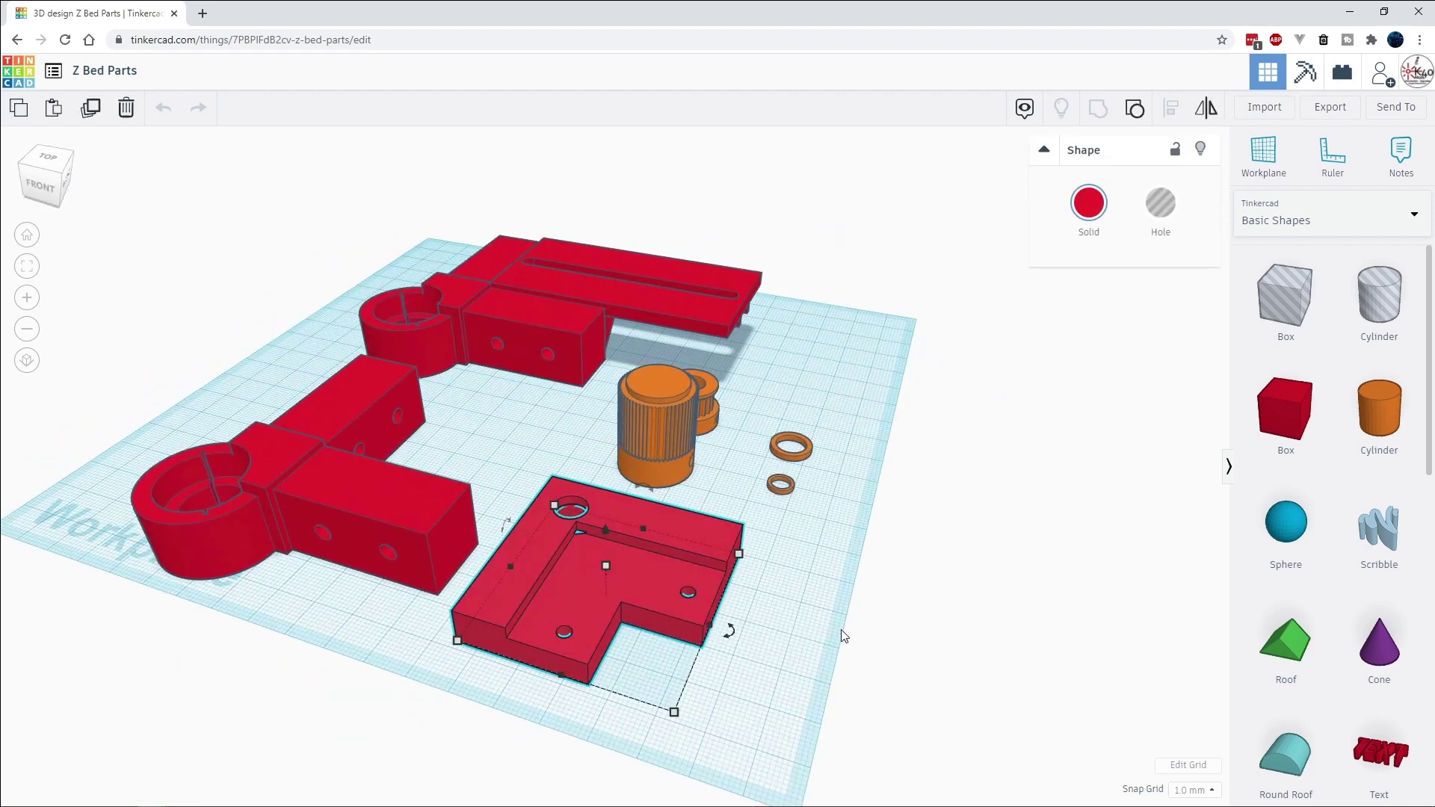
left_click_drag(837, 621, 859, 666)
left_click(394, 509)
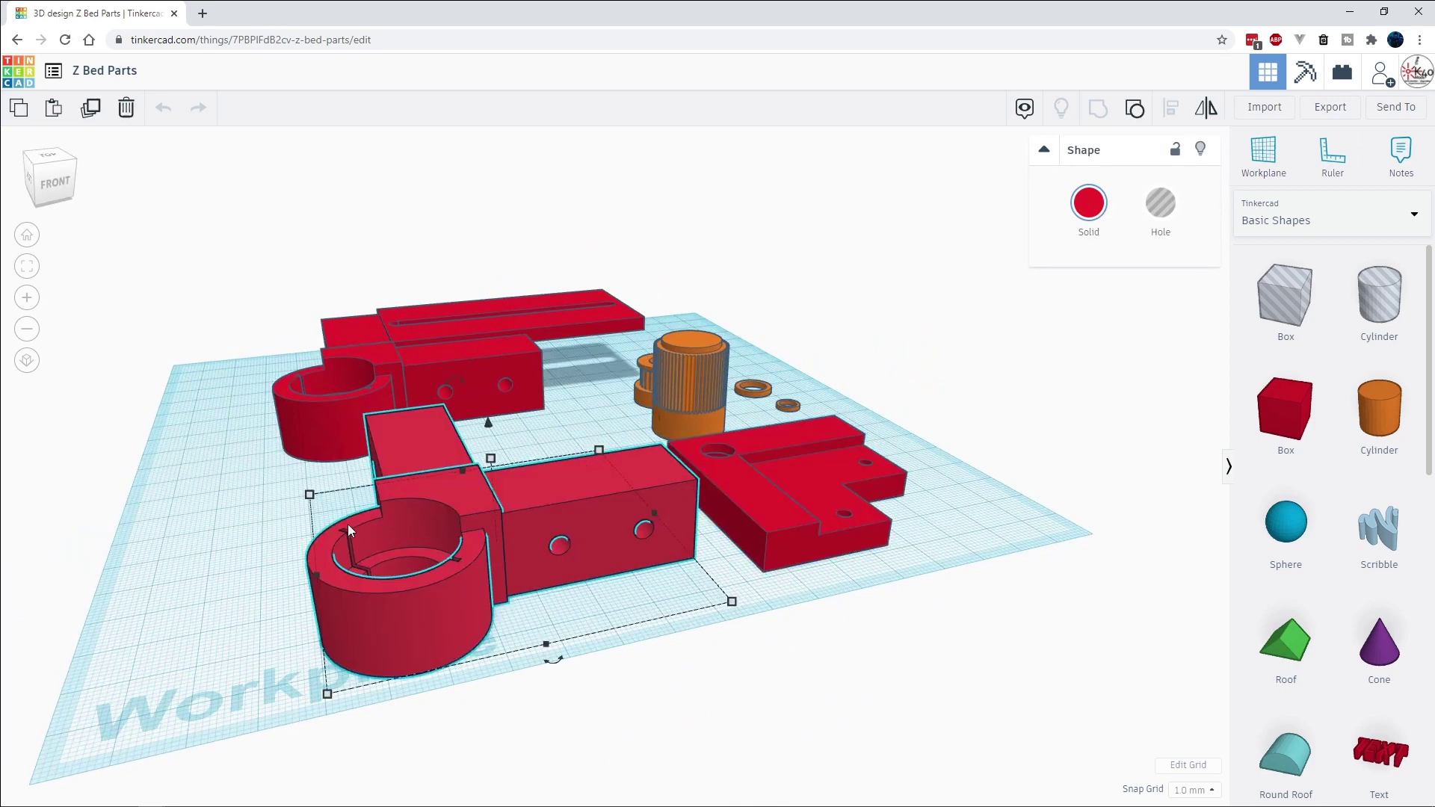
- Examine the slotted tensioner bracket from several sides and compare it with the plain corner bracket
left_click_drag(200, 482, 580, 577)
left_click(581, 579)
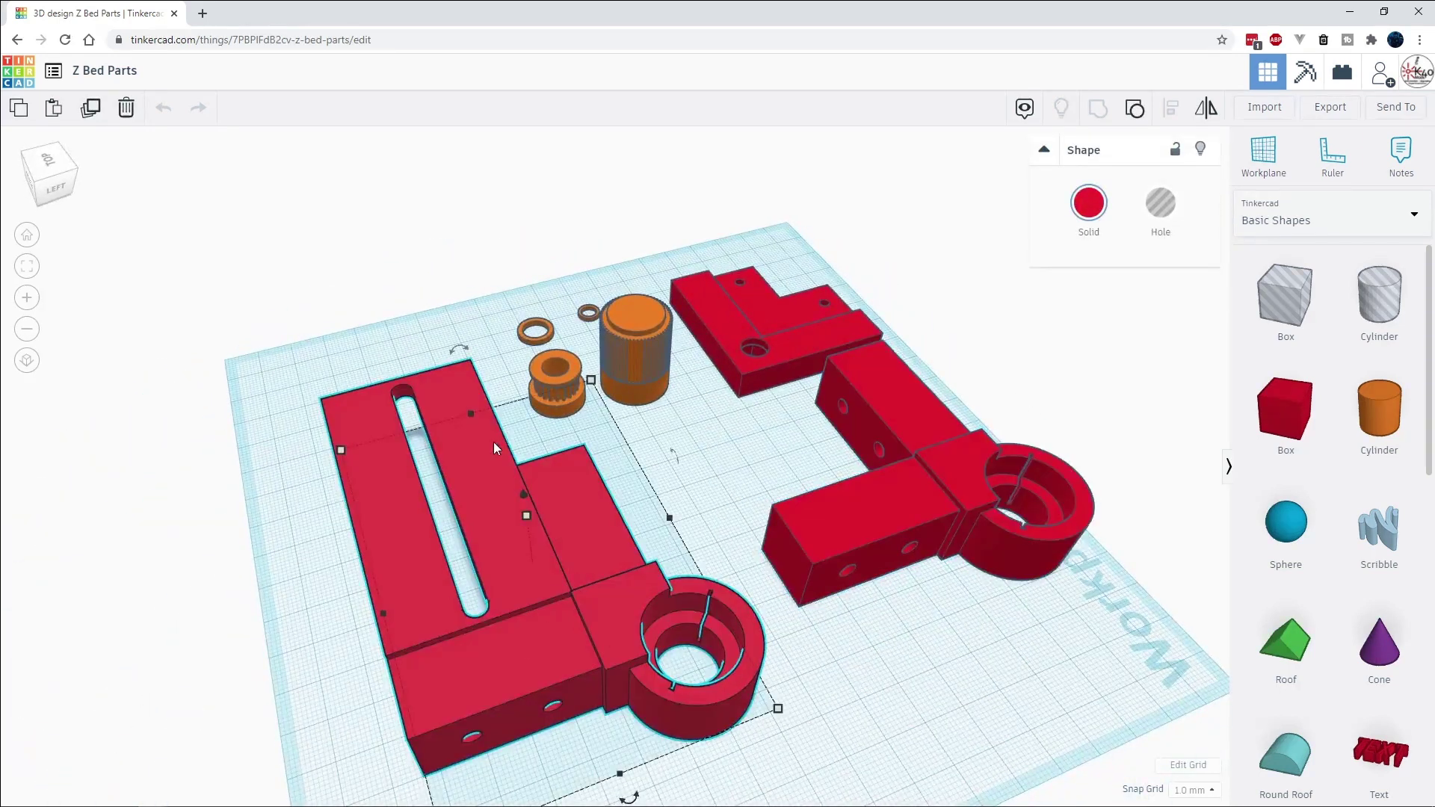
left_click_drag(865, 677, 527, 663)
scroll(527, 662, "down", 4)
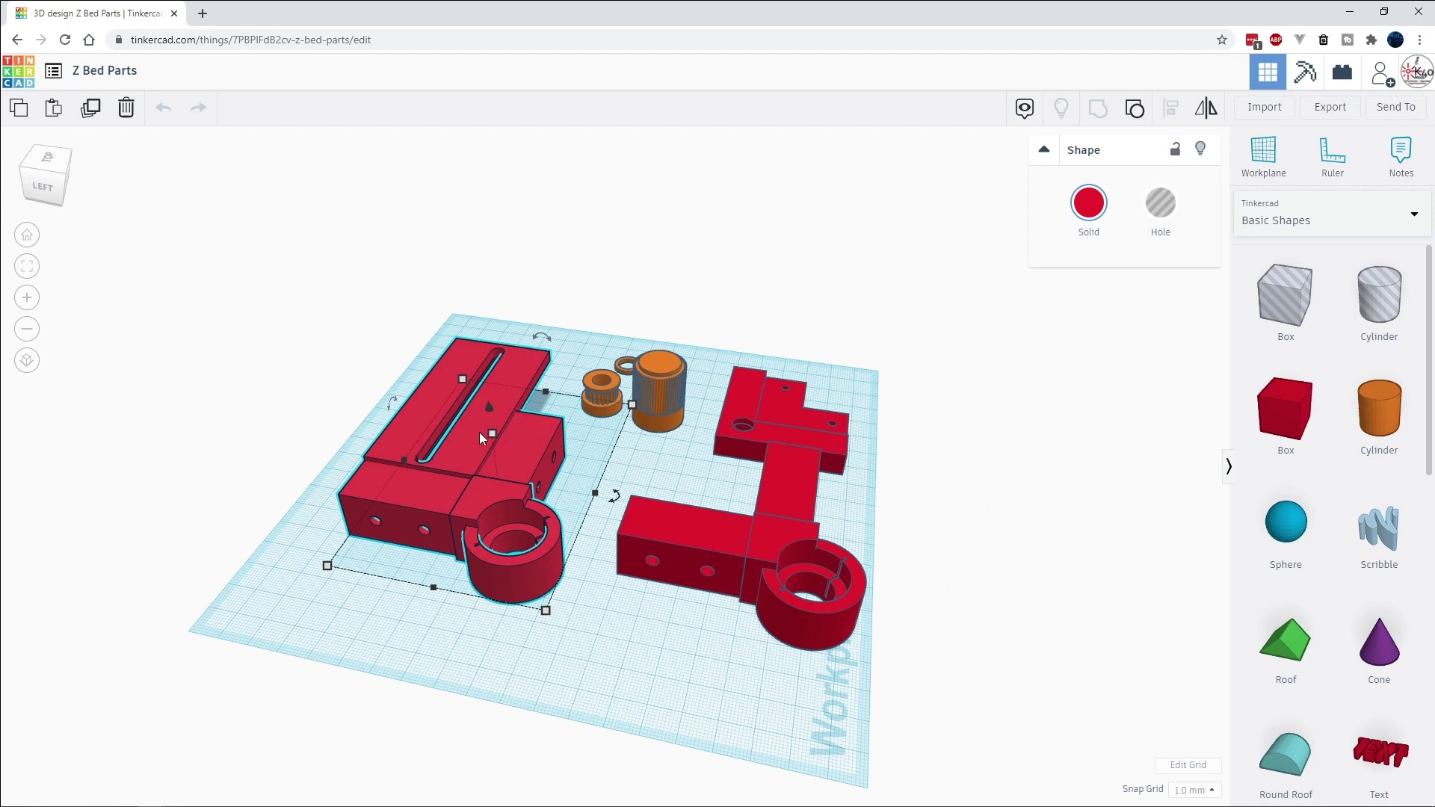
left_click_drag(634, 607, 647, 610)
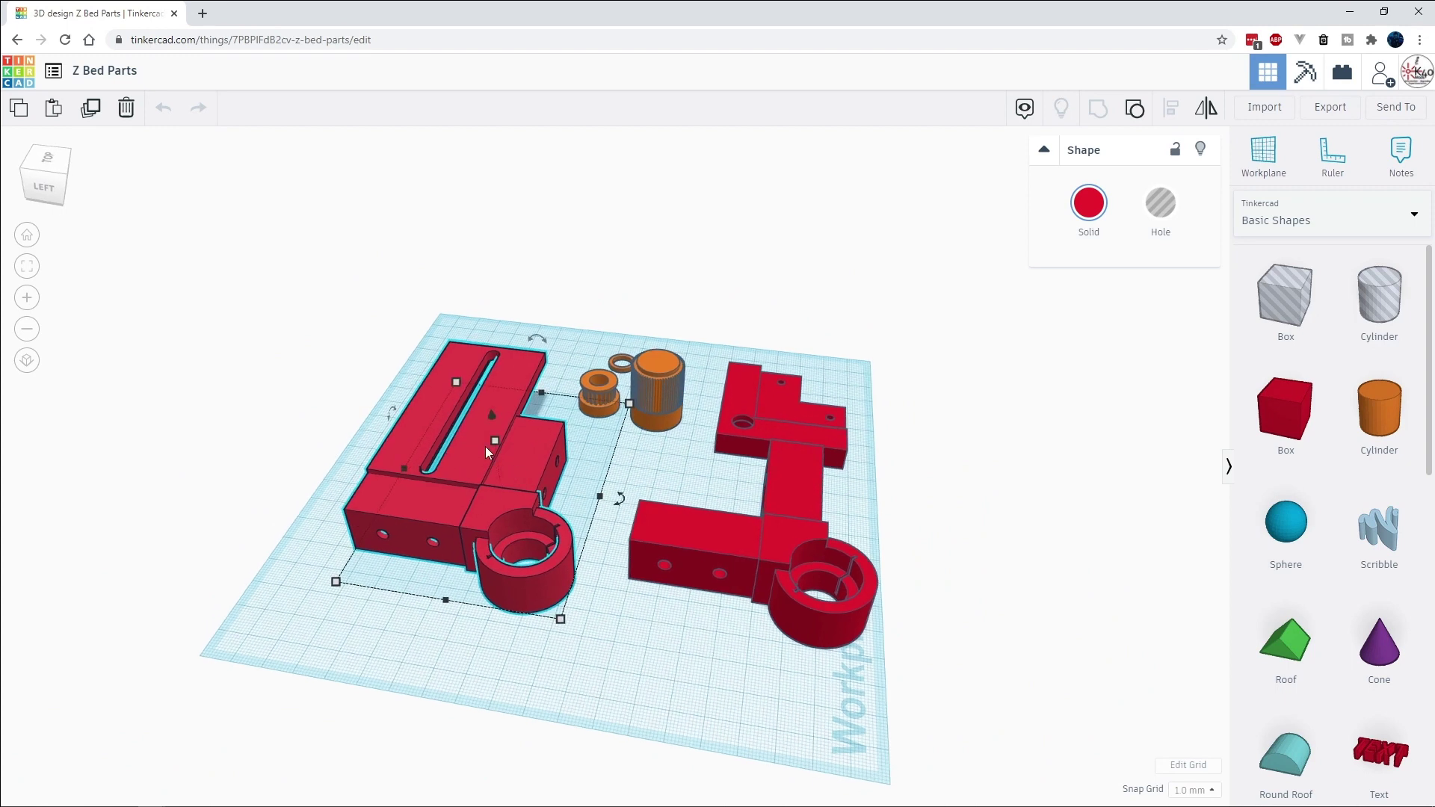
left_click_drag(607, 599, 527, 524)
left_click(655, 636)
left_click_drag(691, 653, 453, 446)
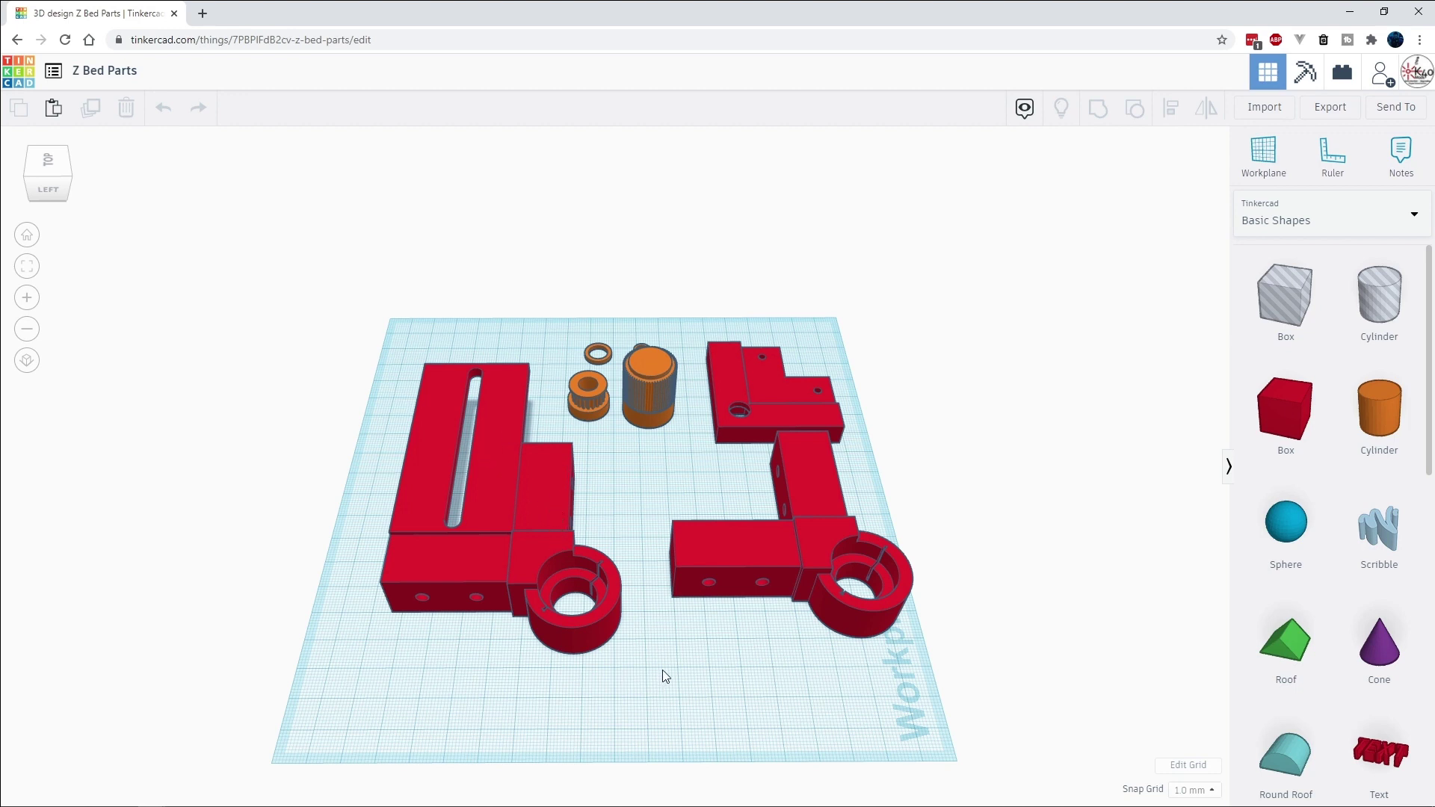
left_click_drag(663, 676, 557, 506)
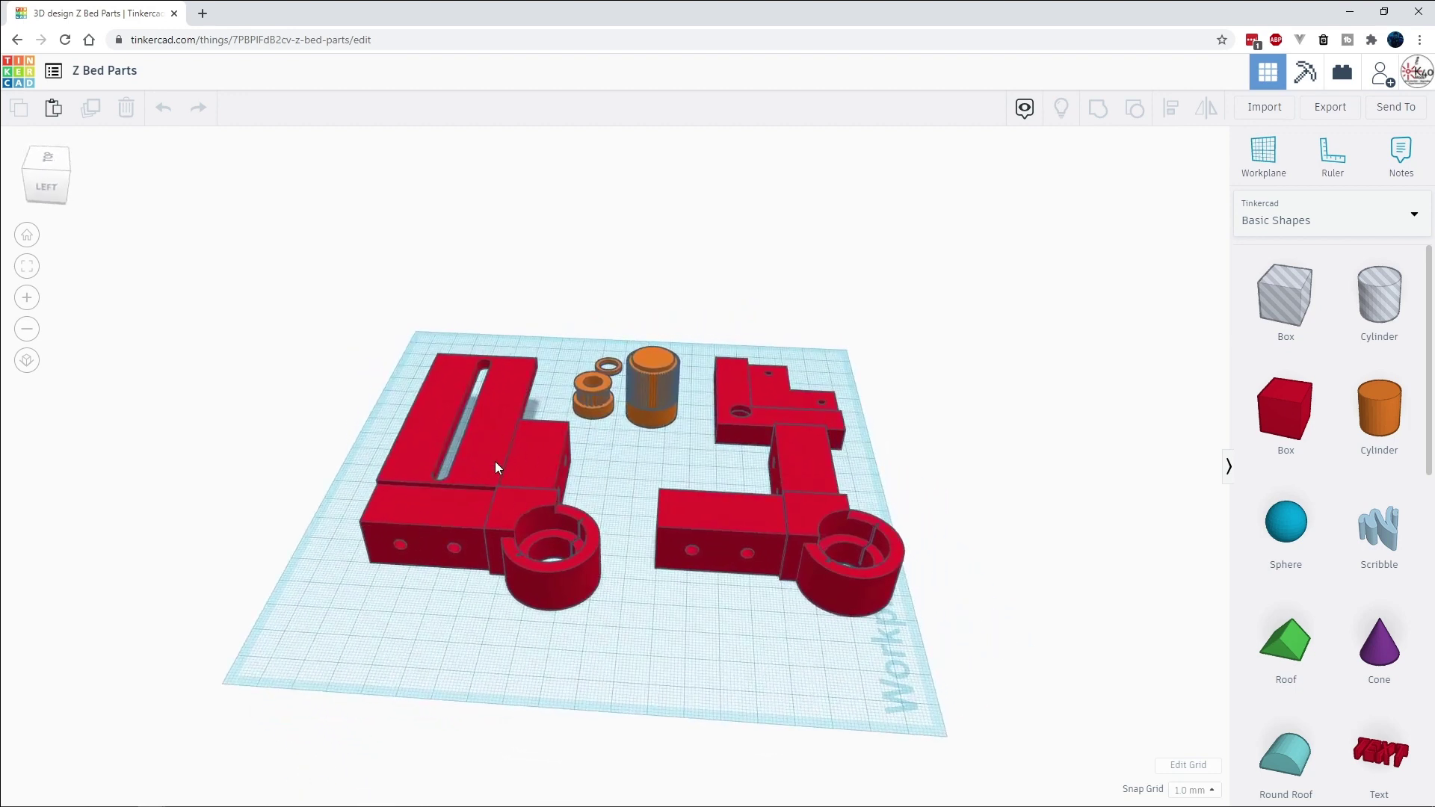
left_click_drag(682, 650, 770, 631)
left_click_drag(872, 649, 792, 512)
- Examine the orange pulleys and the large and small orange washers on the workplane
left_click(652, 469)
left_click(585, 426)
left_click(770, 505)
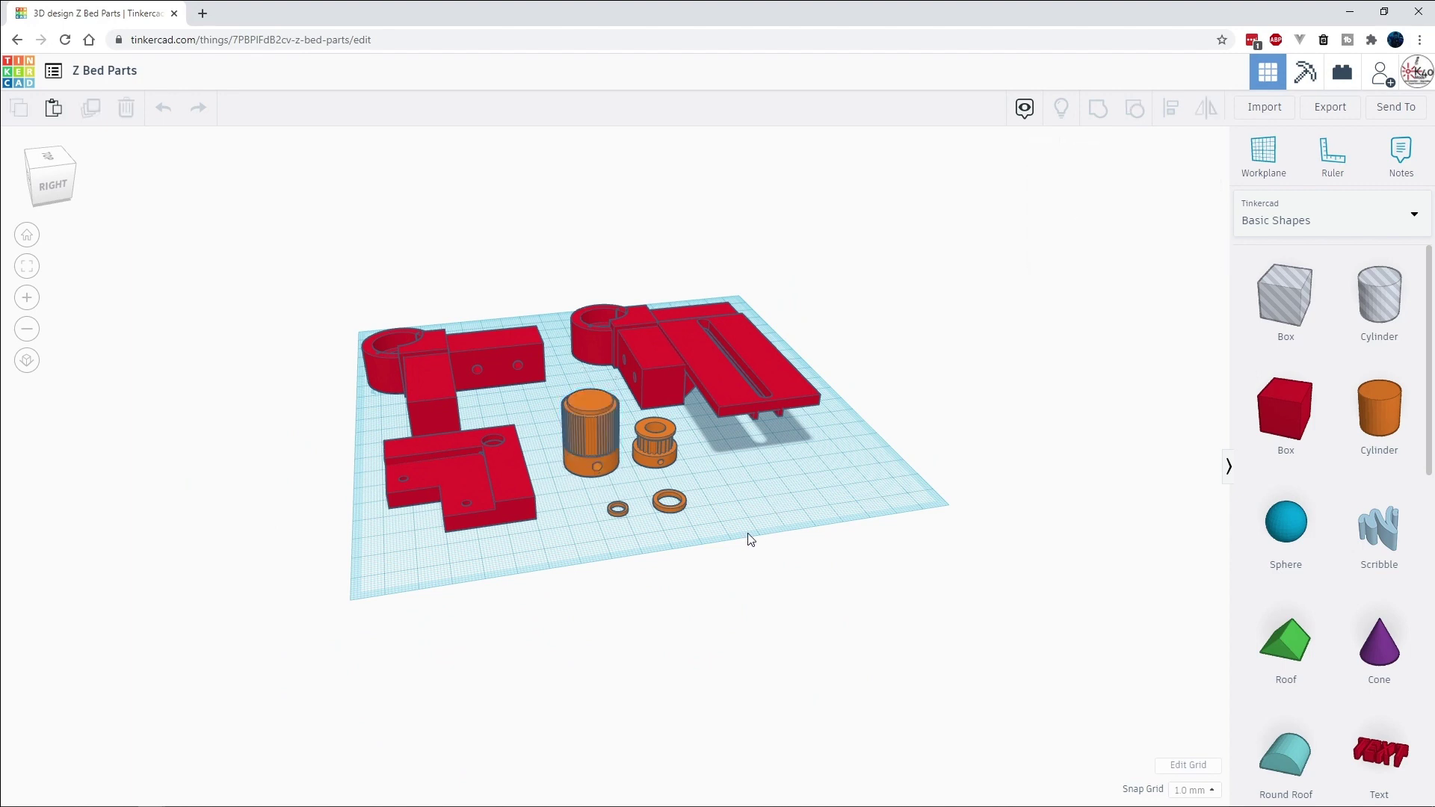
left_click(680, 507)
left_click_drag(683, 512, 678, 511)
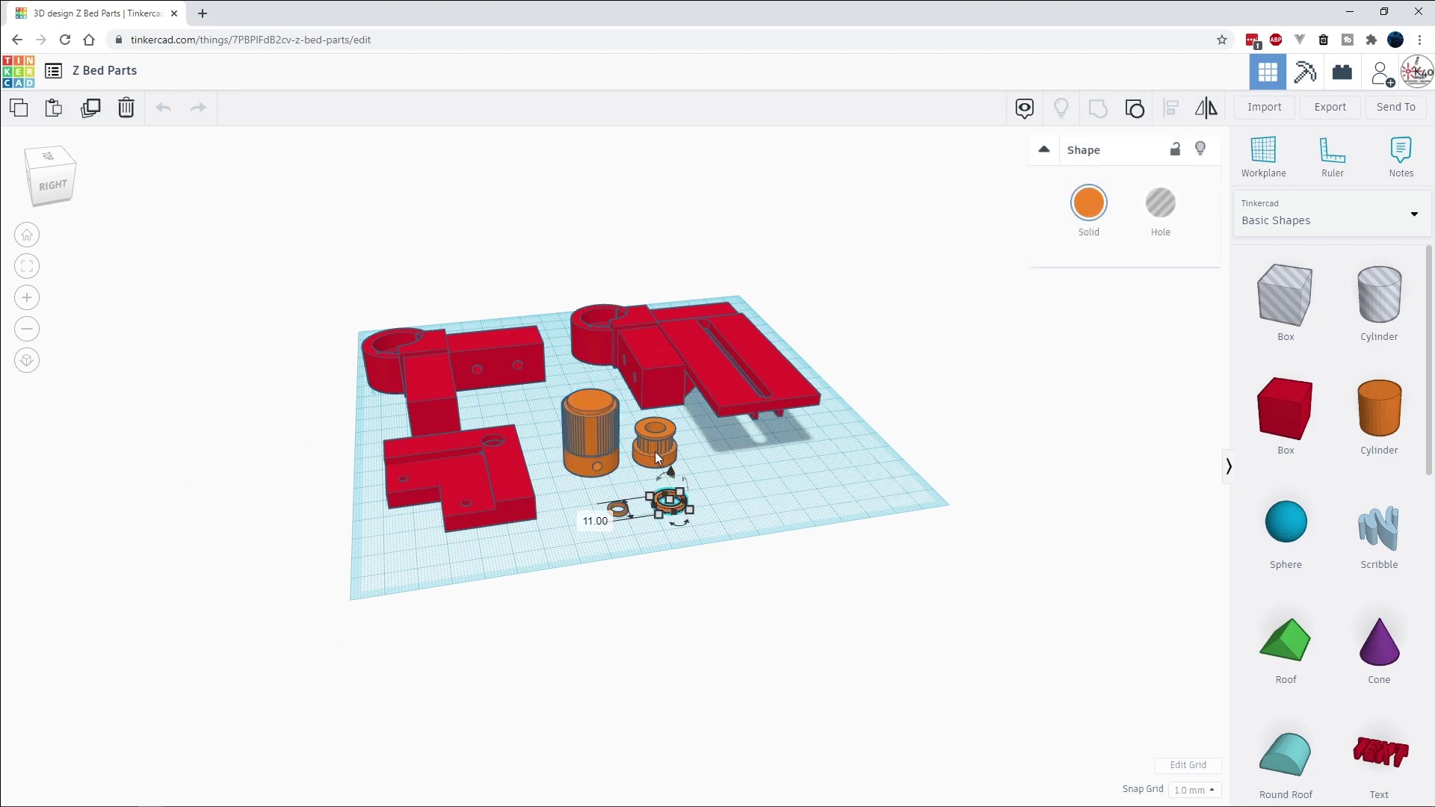
left_click(671, 566)
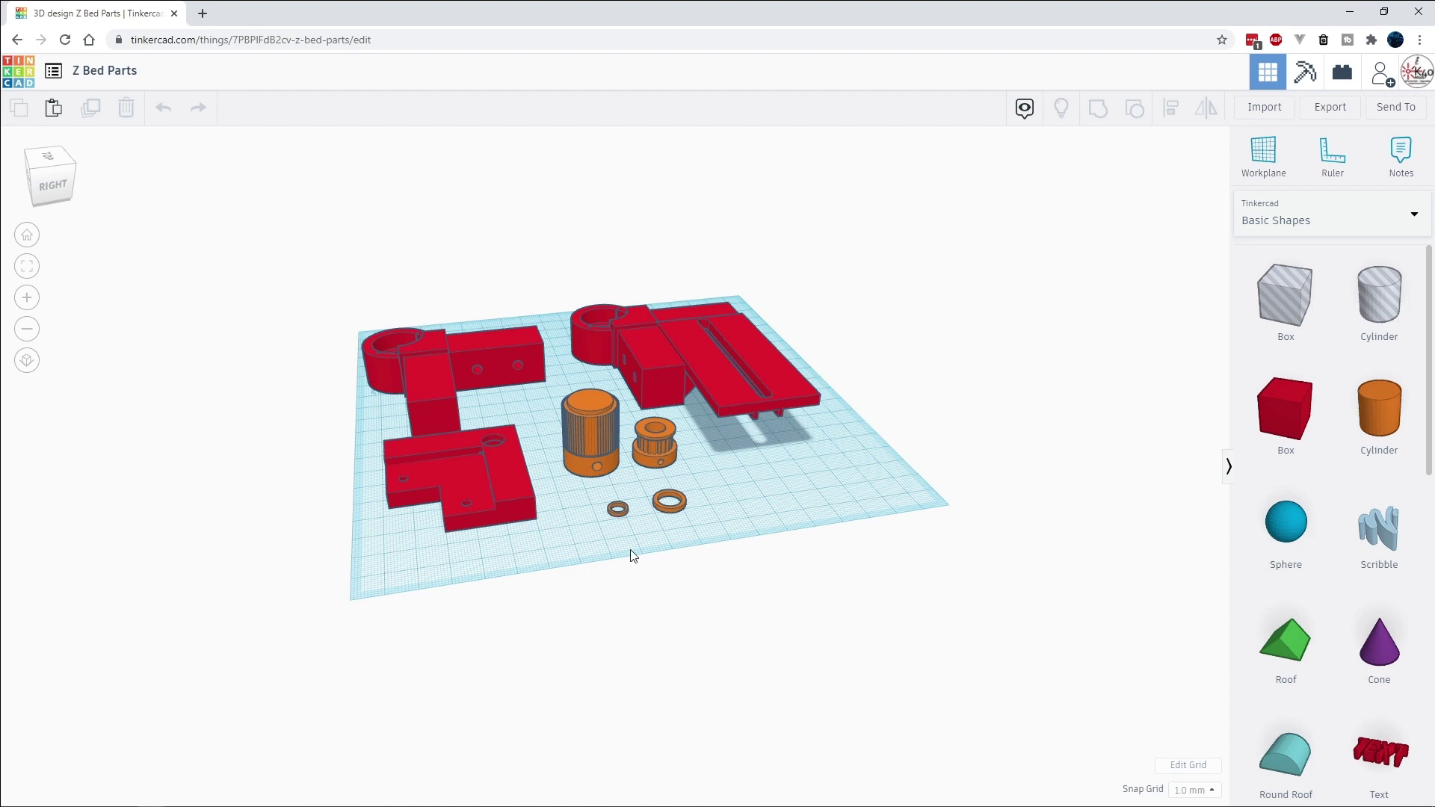
left_click(611, 510)
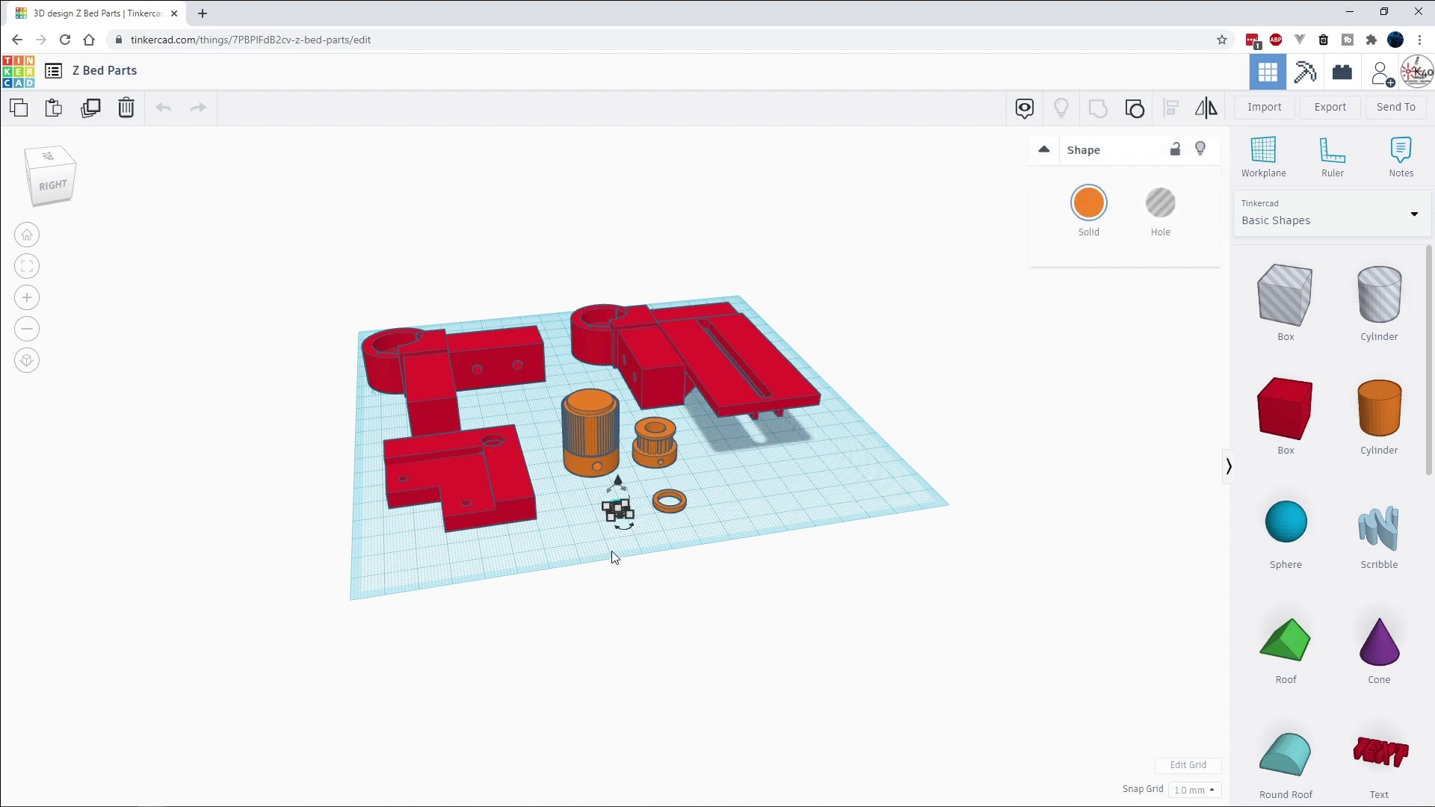
left_click(736, 500)
left_click_drag(744, 478, 751, 516)
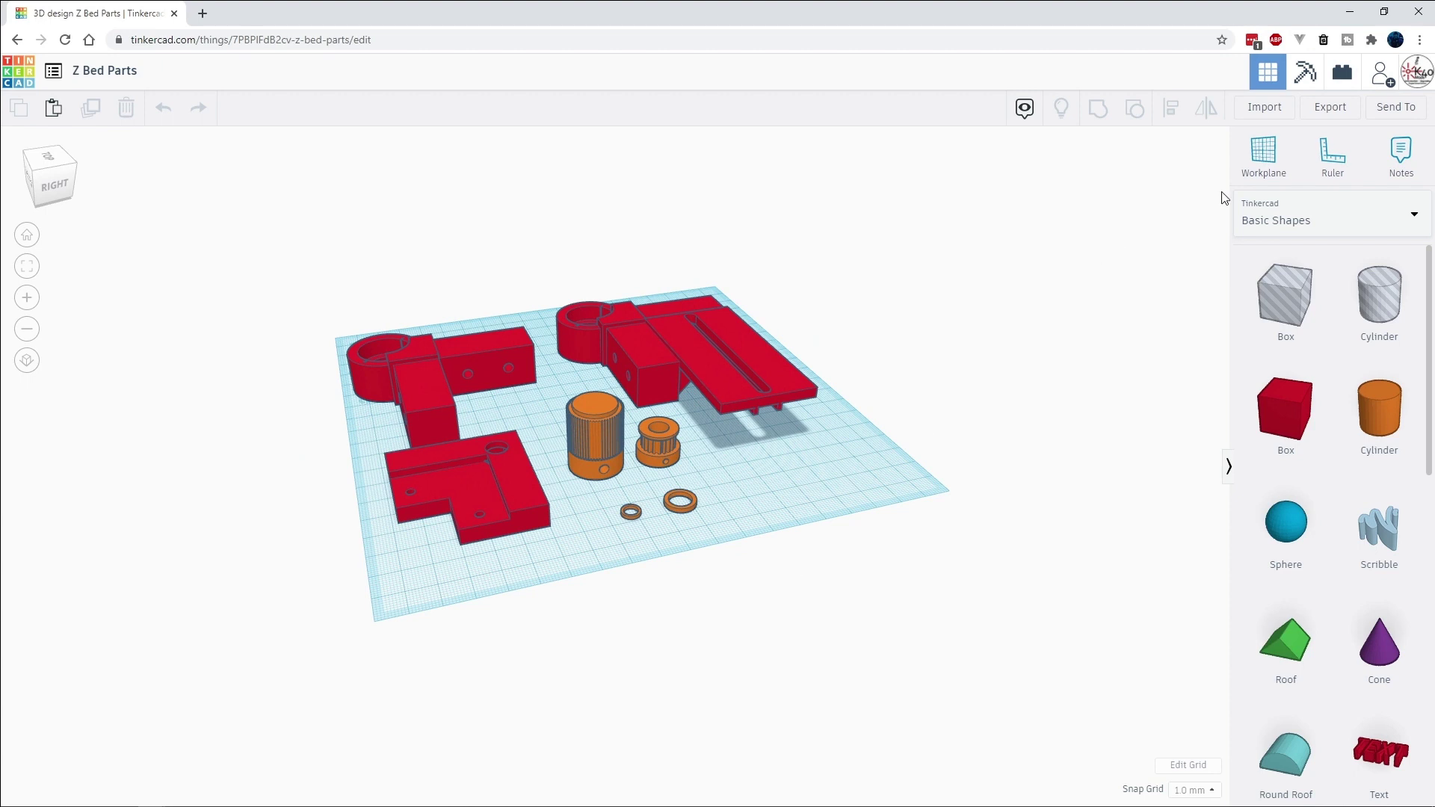
left_click_drag(960, 397, 930, 535)
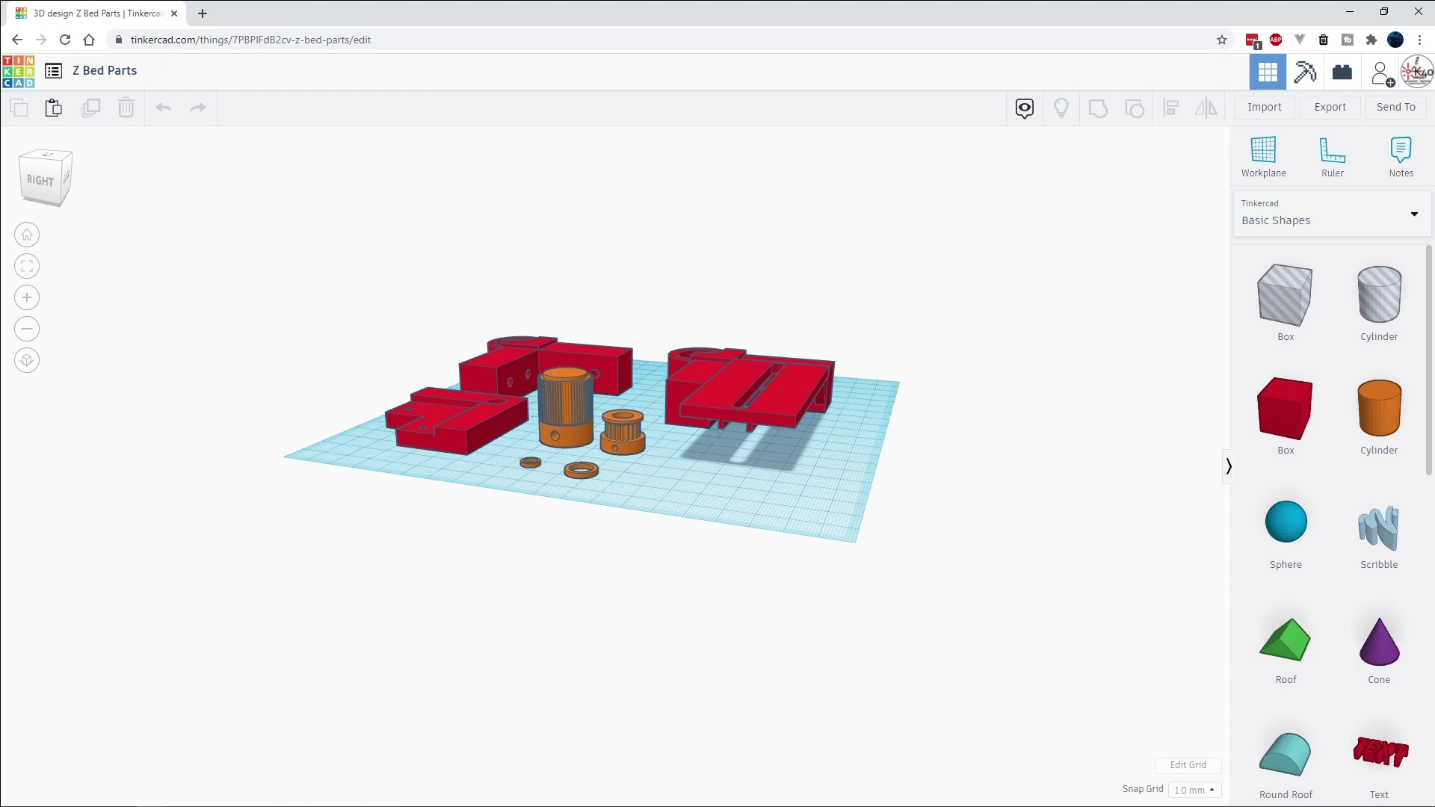
- Switch to Ultimaker Cura in the remote session, open the CE3PRO_BottomBracket_Tensioner.3mf project and view the bracket on the build plate
key("alt+Tab")
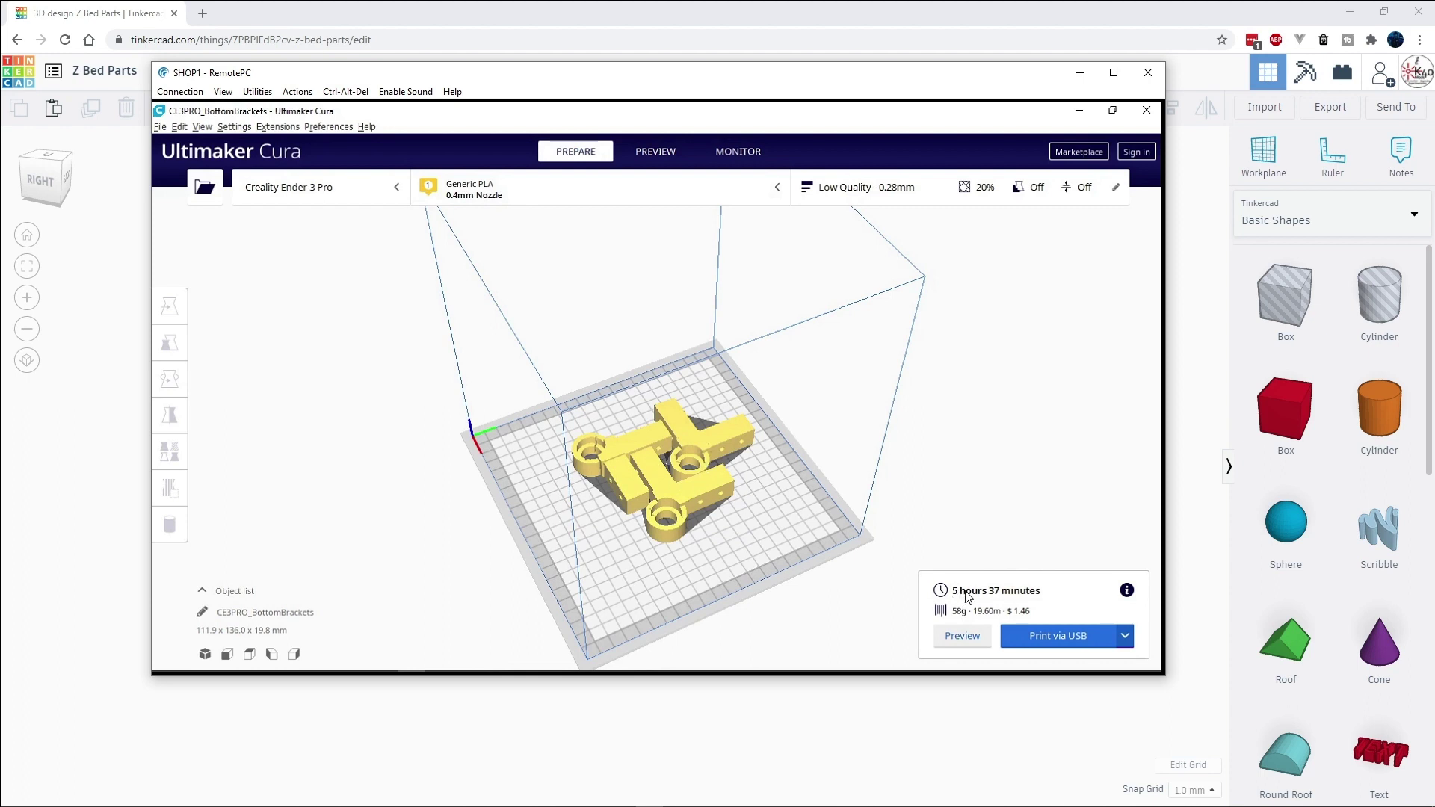
left_click(159, 126)
left_click(174, 159)
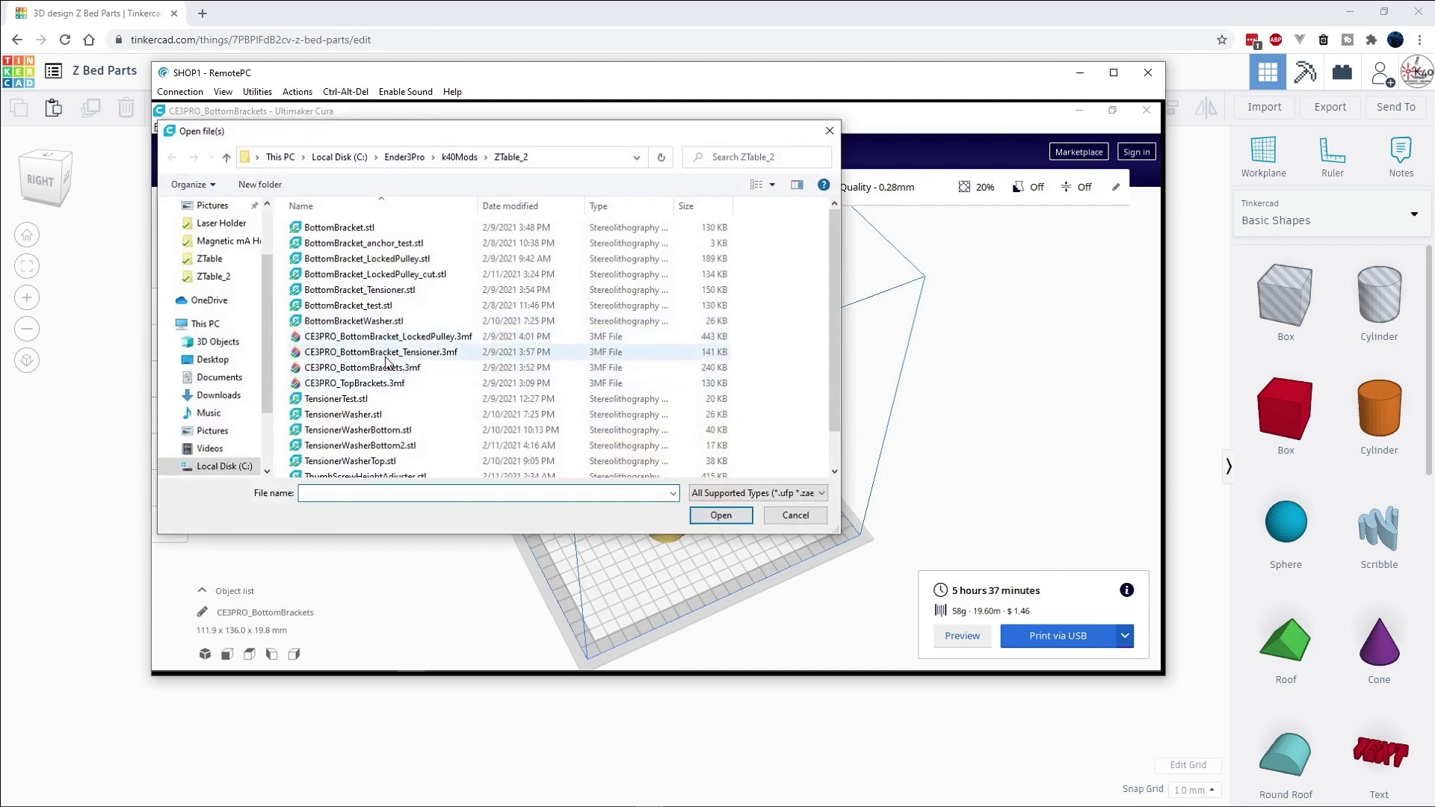
double_click(394, 366)
left_click(790, 521)
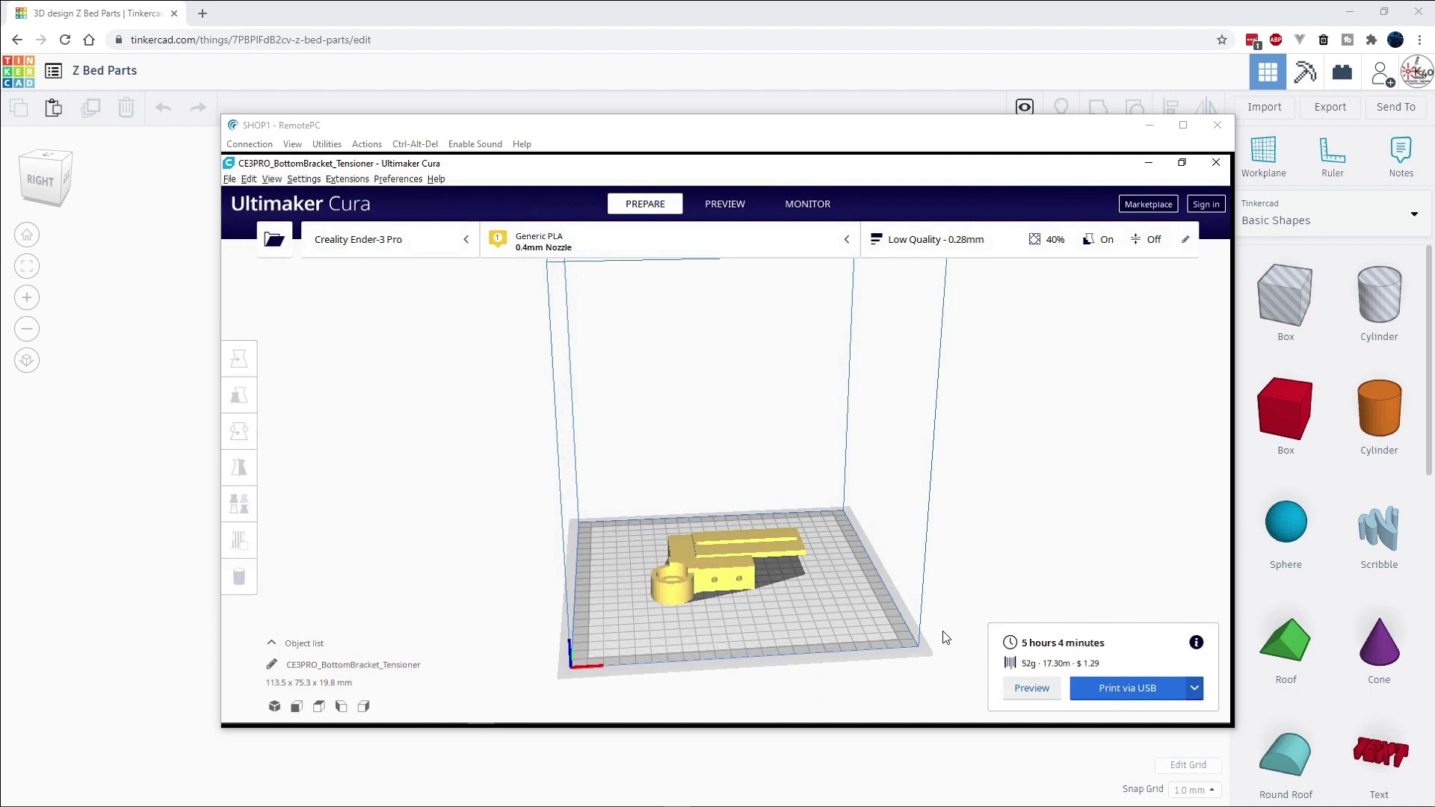
left_click_drag(913, 660, 826, 627)
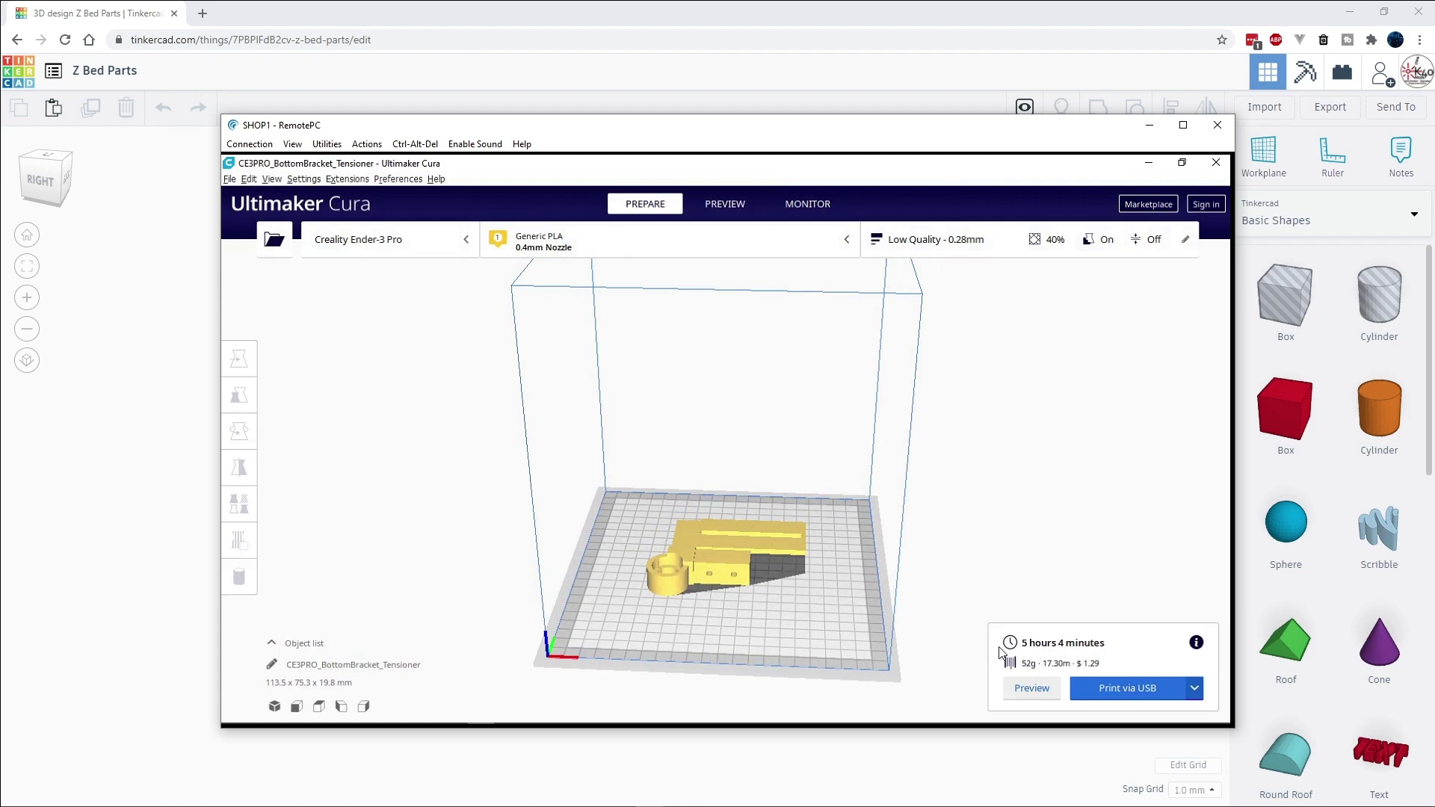
- Open the CE3PRO_TopBrackets.3mf project and slice it
left_click(230, 179)
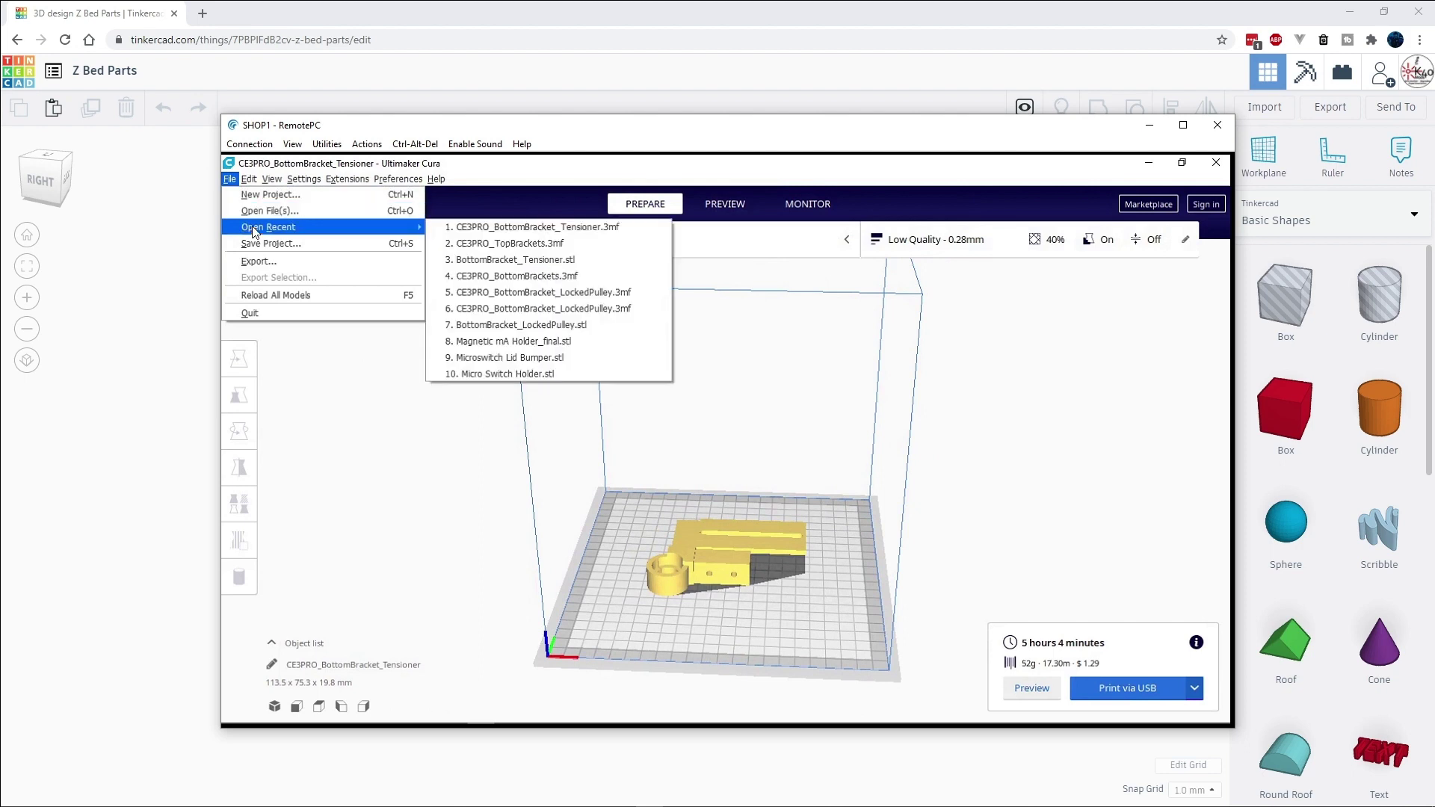
left_click(269, 212)
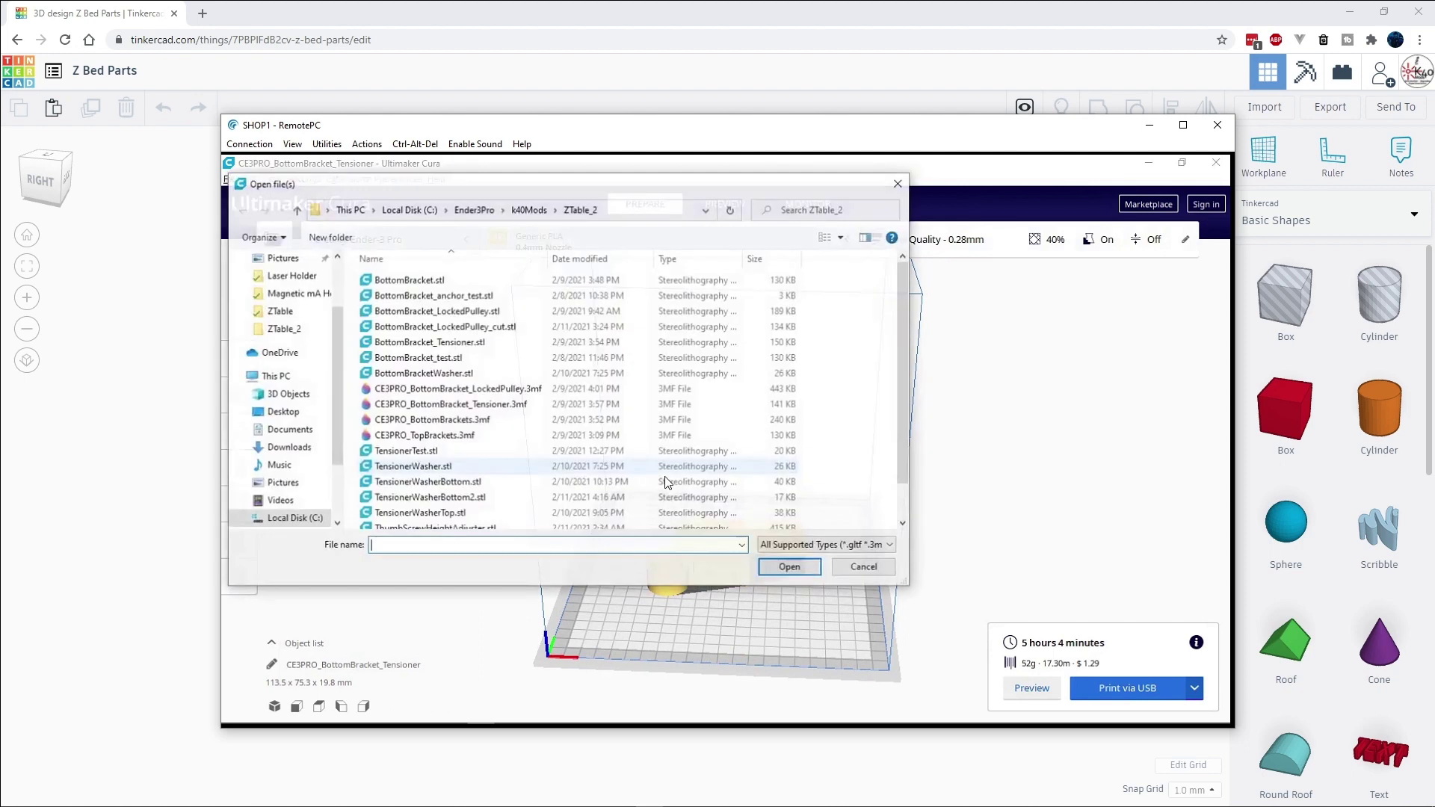
double_click(438, 440)
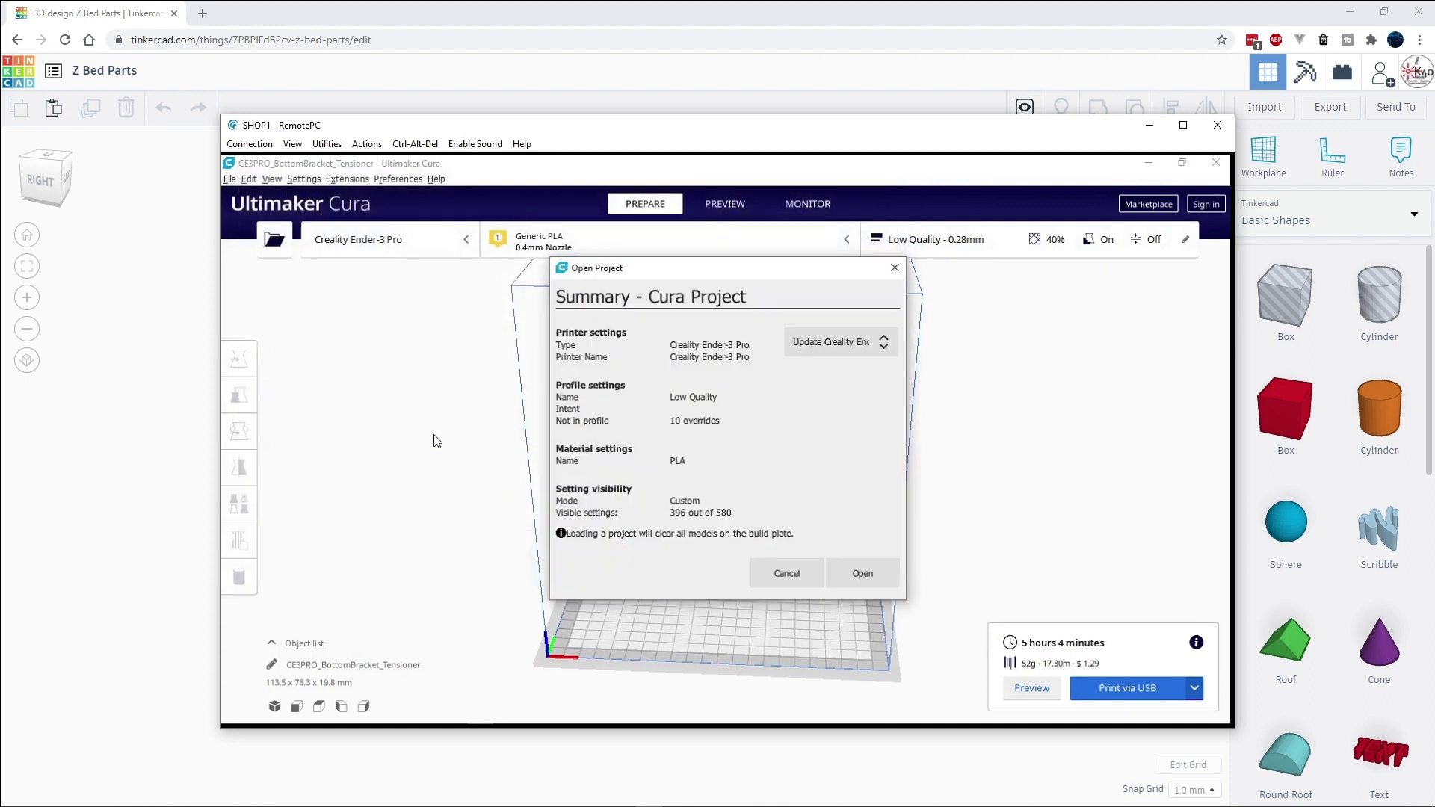
left_click(854, 572)
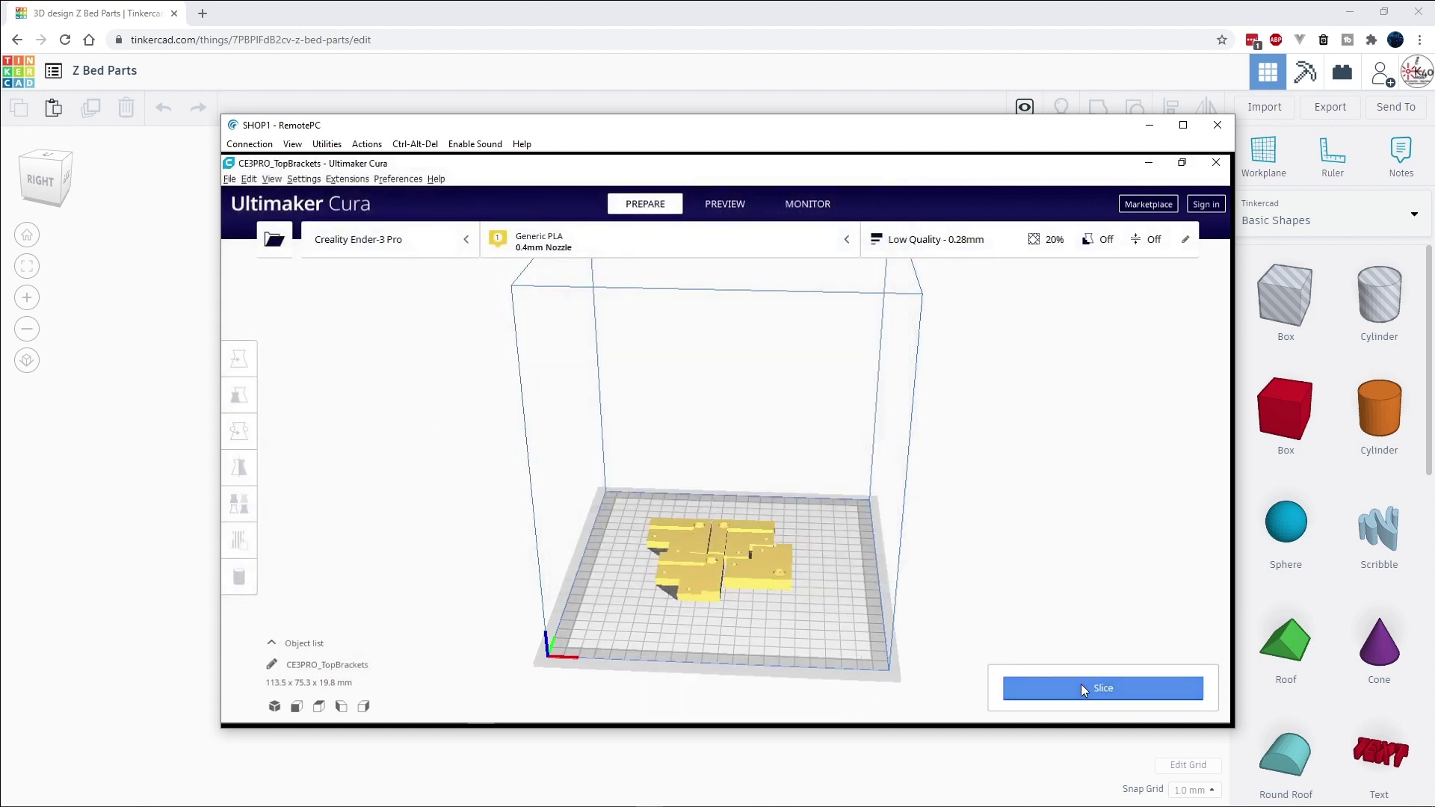
left_click(1081, 685)
left_click(1065, 689)
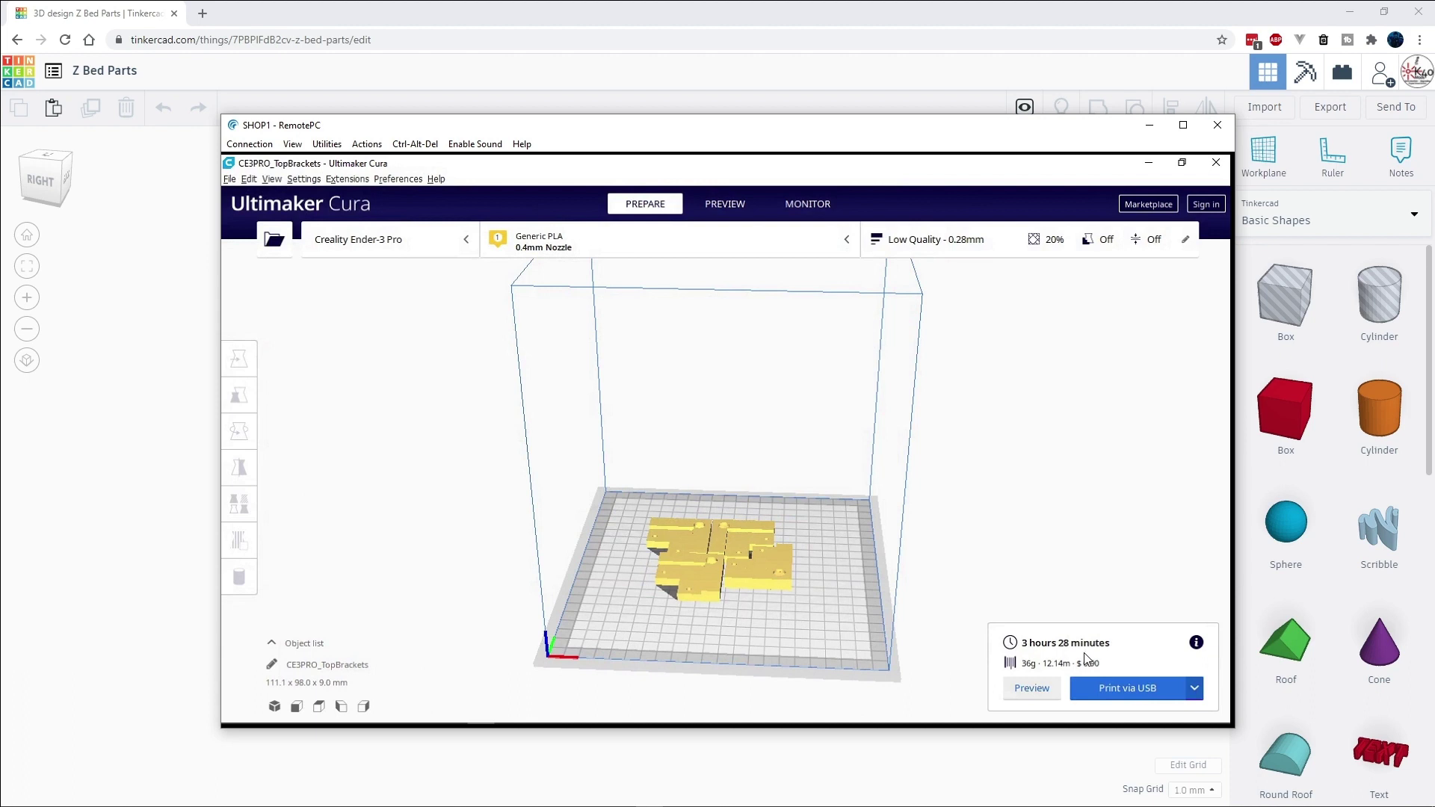
- Open the CE3PRO_BottomBracket_LockedPulley.3mf project and slice it
left_click(230, 180)
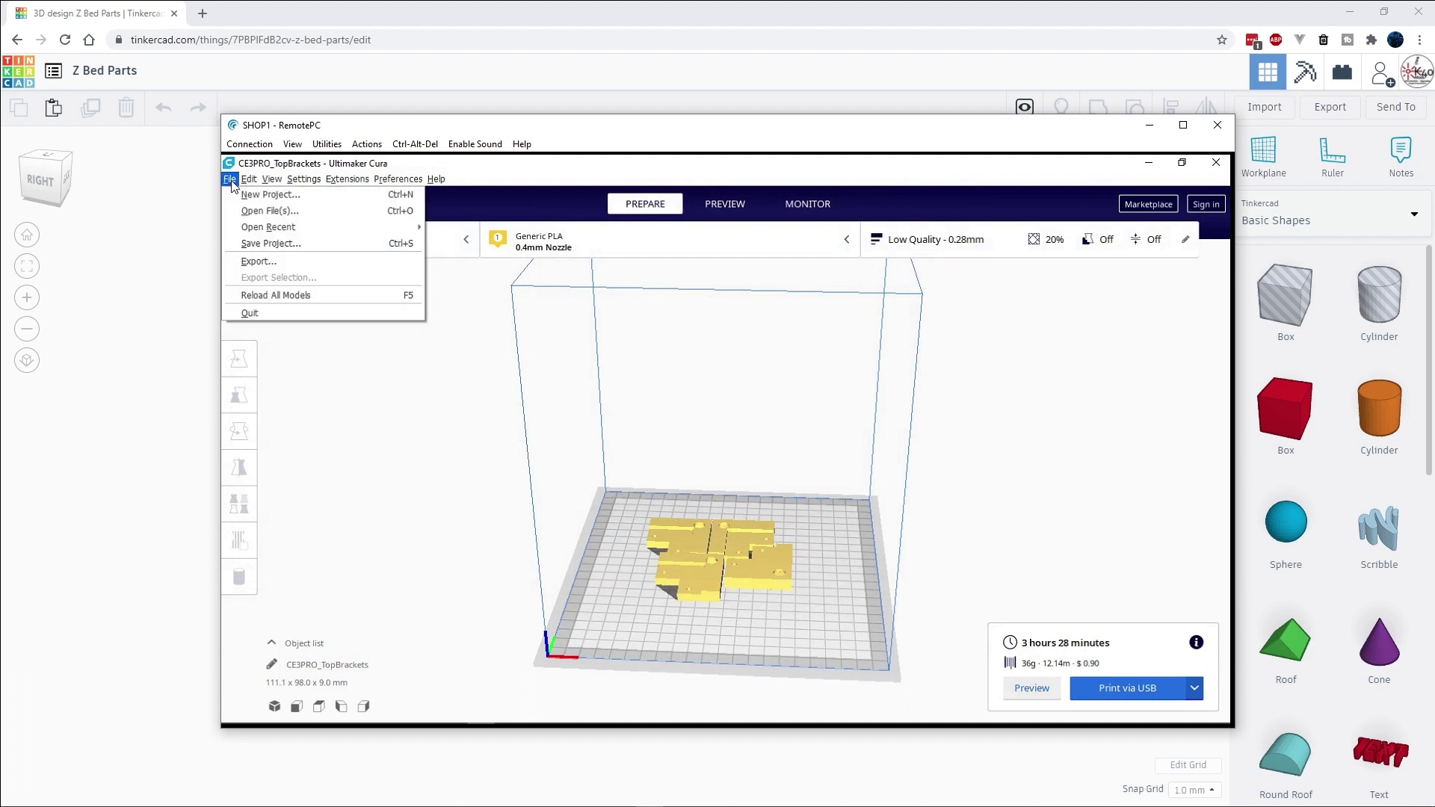
left_click(249, 215)
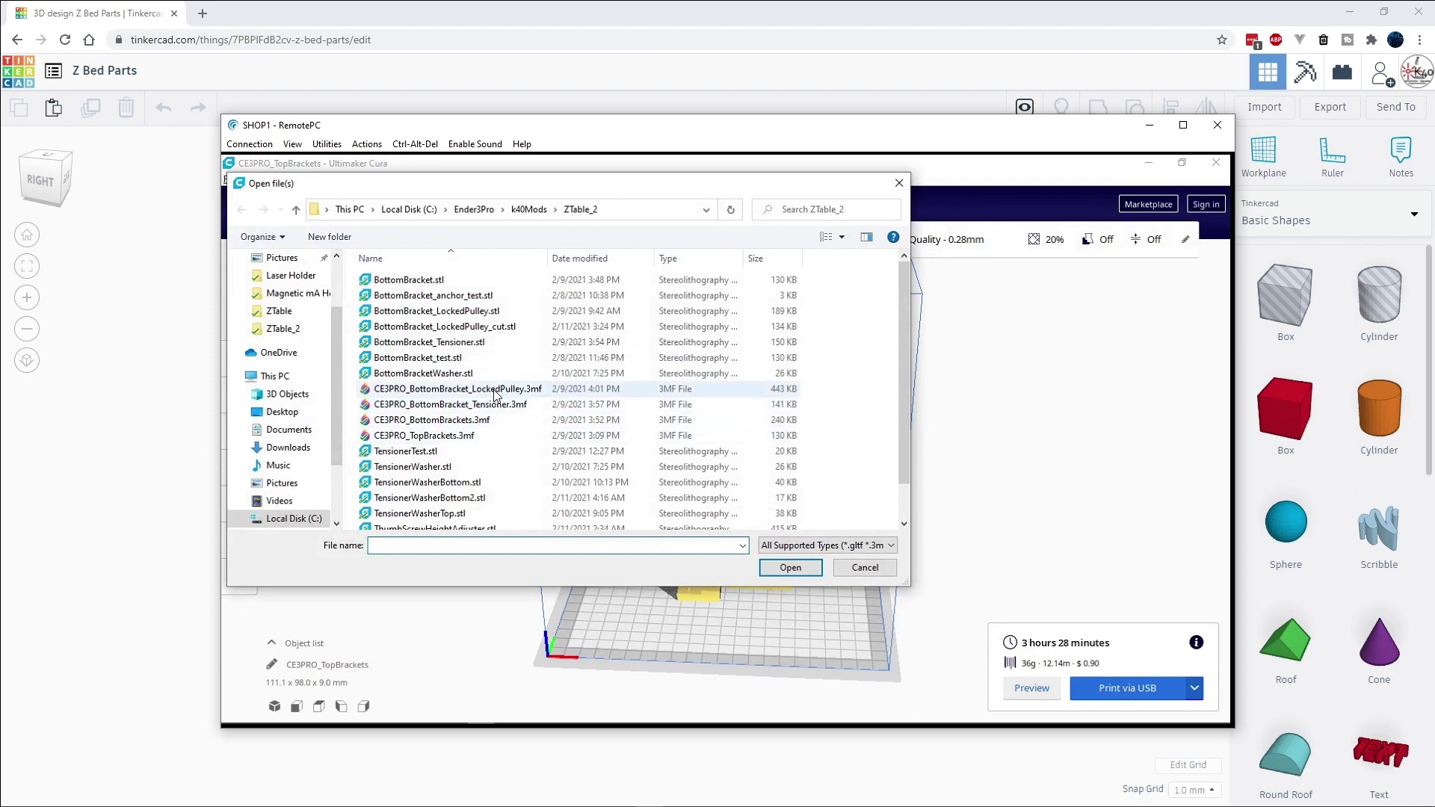
double_click(496, 389)
left_click(862, 574)
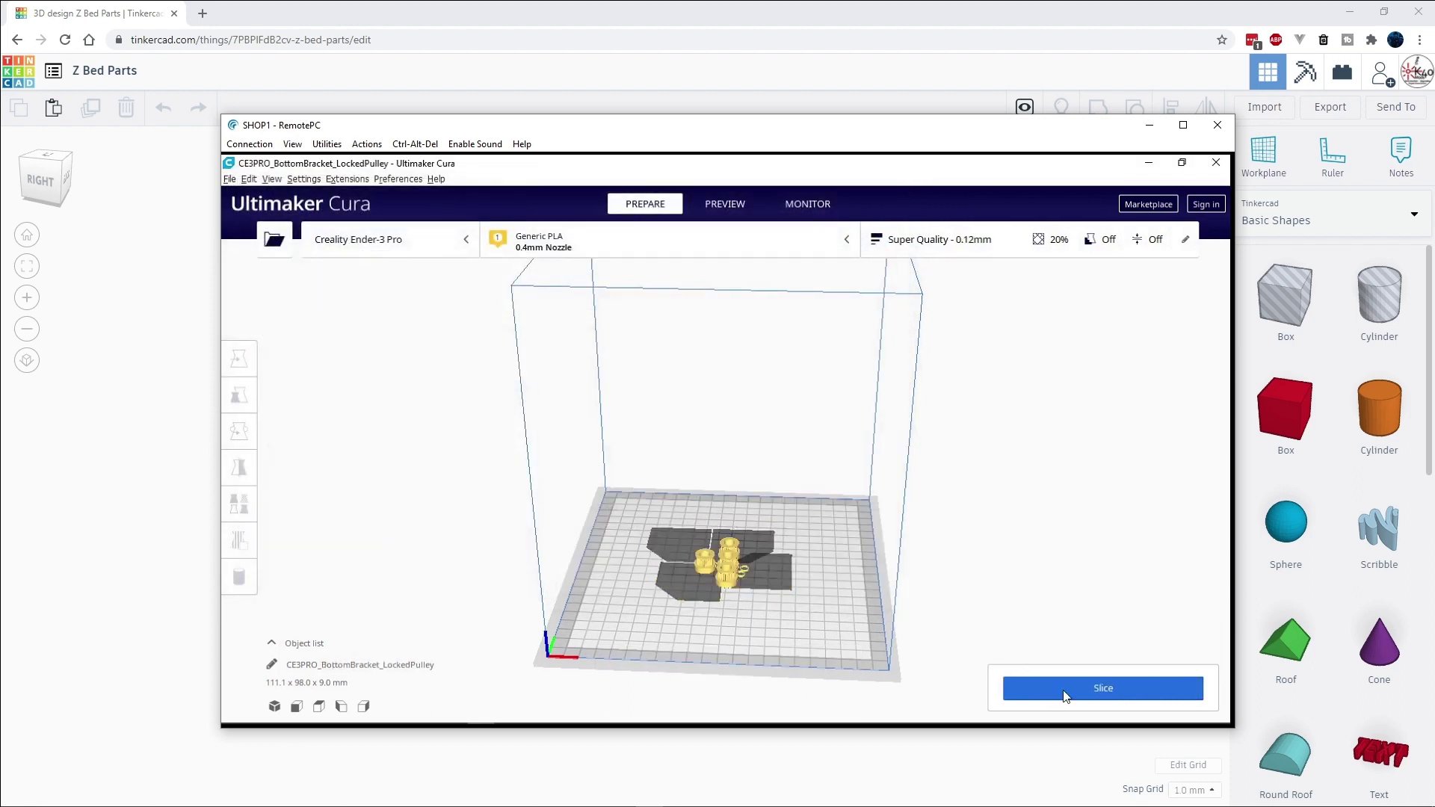
left_click(1067, 697)
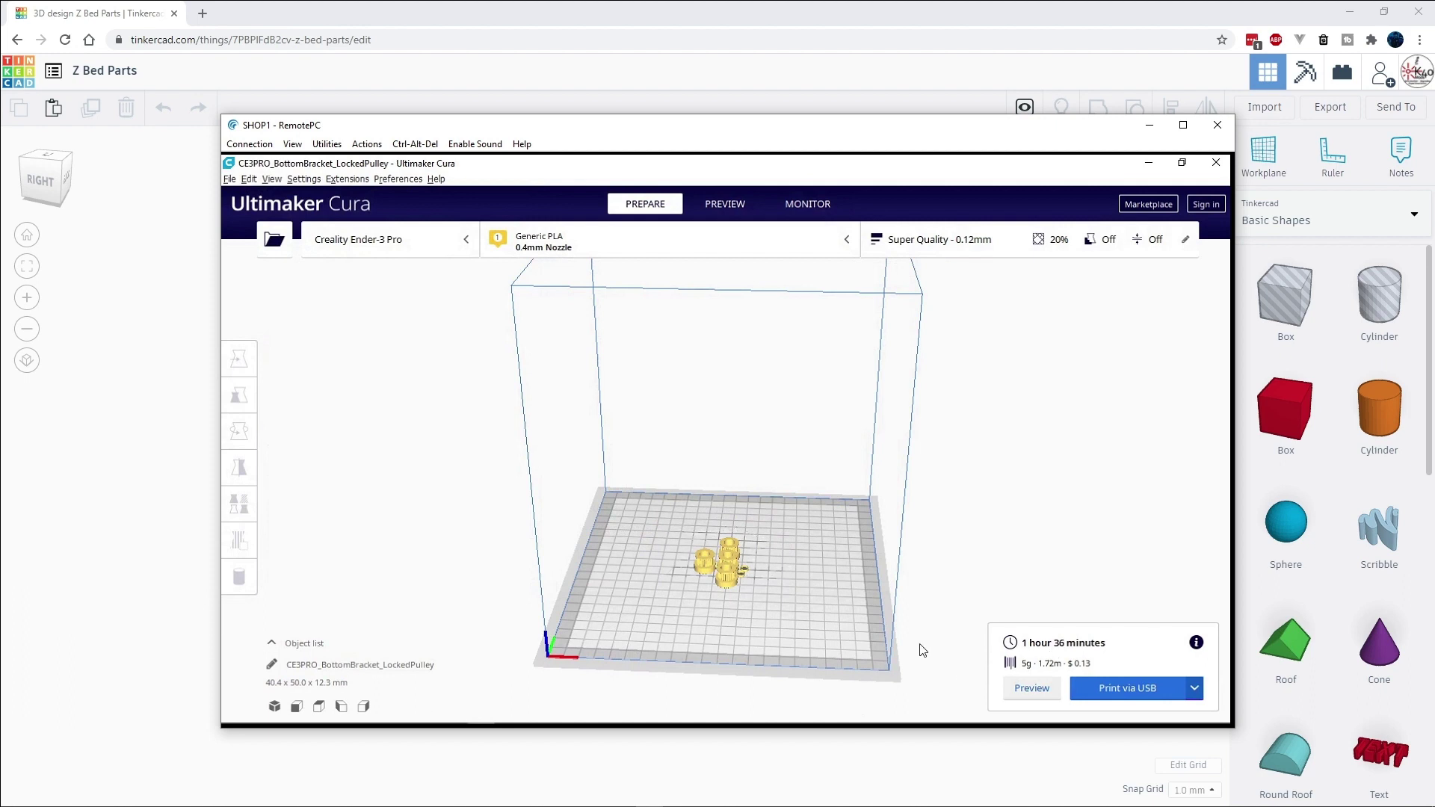
- Examine the locked pulleys and the small washers on the build plate up close and from above
left_click_drag(814, 587, 735, 588)
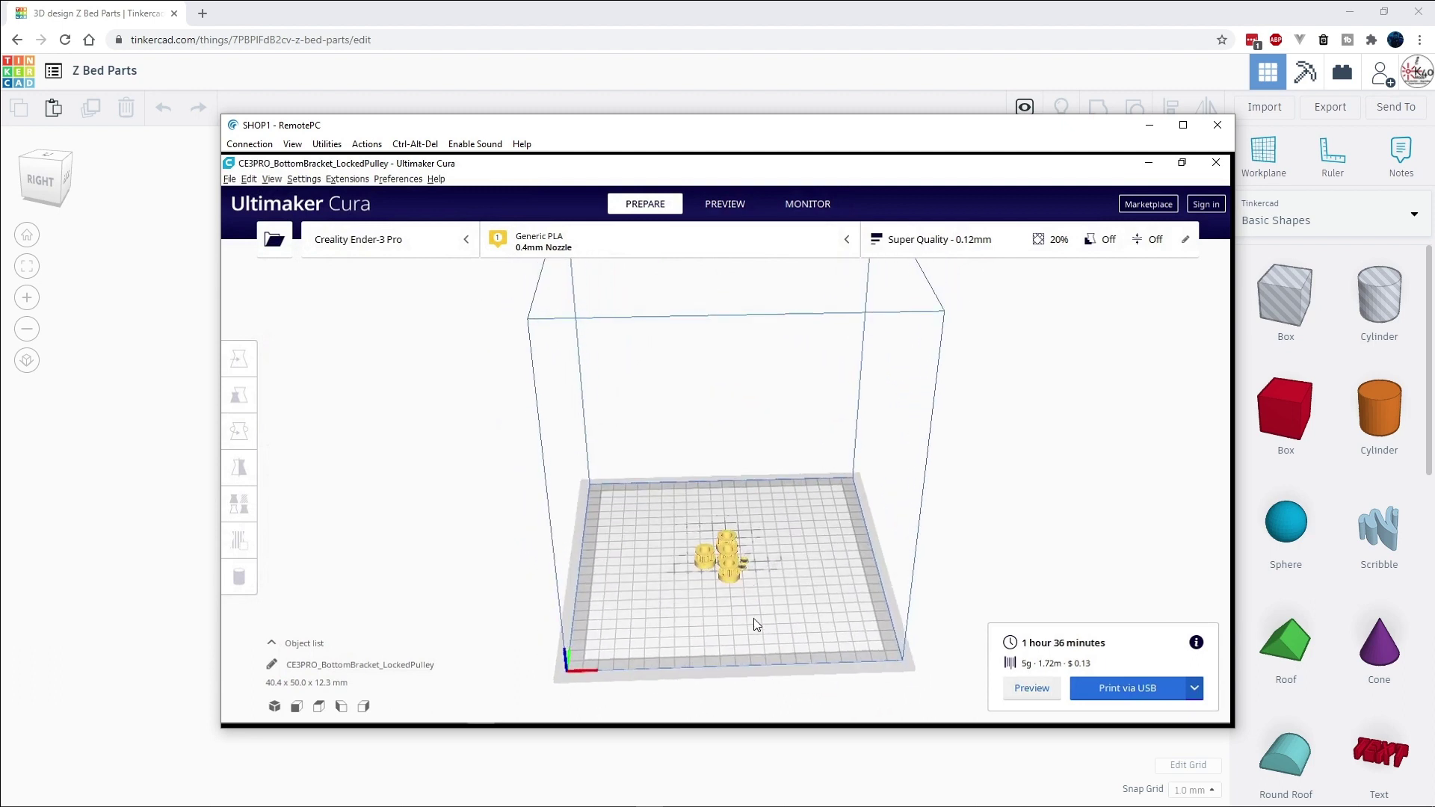
scroll(756, 625, "up", 3)
left_click_drag(871, 665, 729, 678)
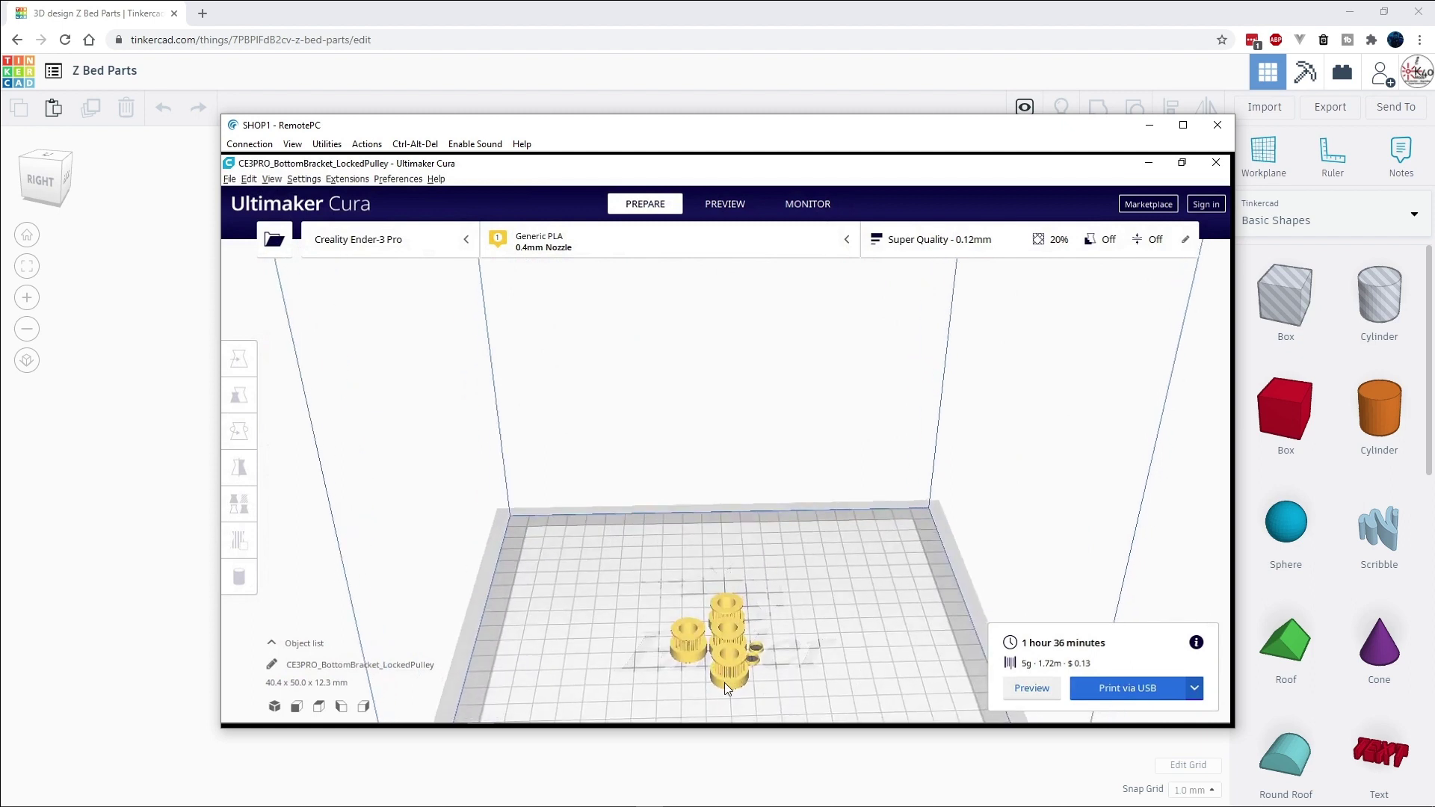
left_click_drag(817, 685, 860, 648)
scroll(860, 648, "down", 3)
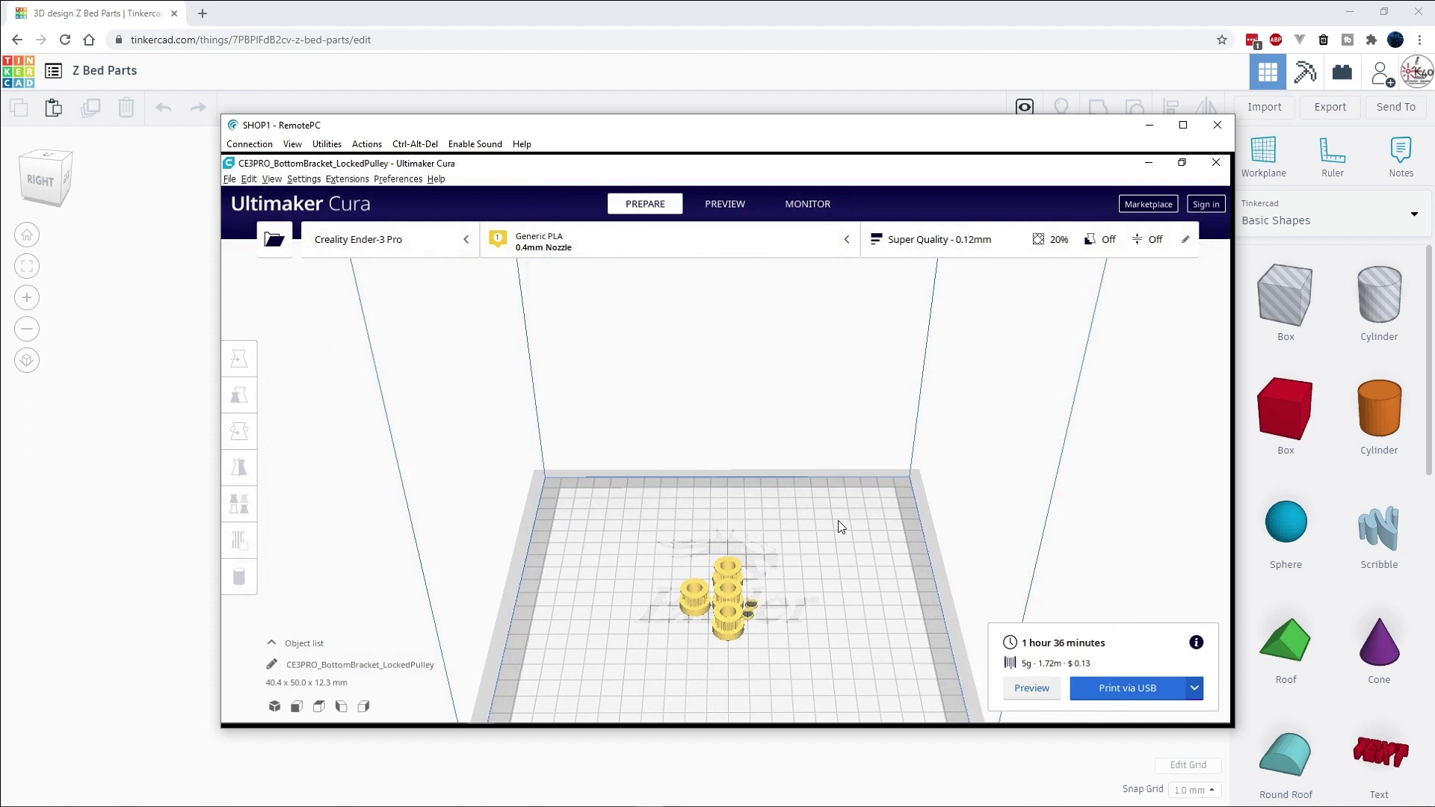
left_click_drag(833, 523, 827, 561)
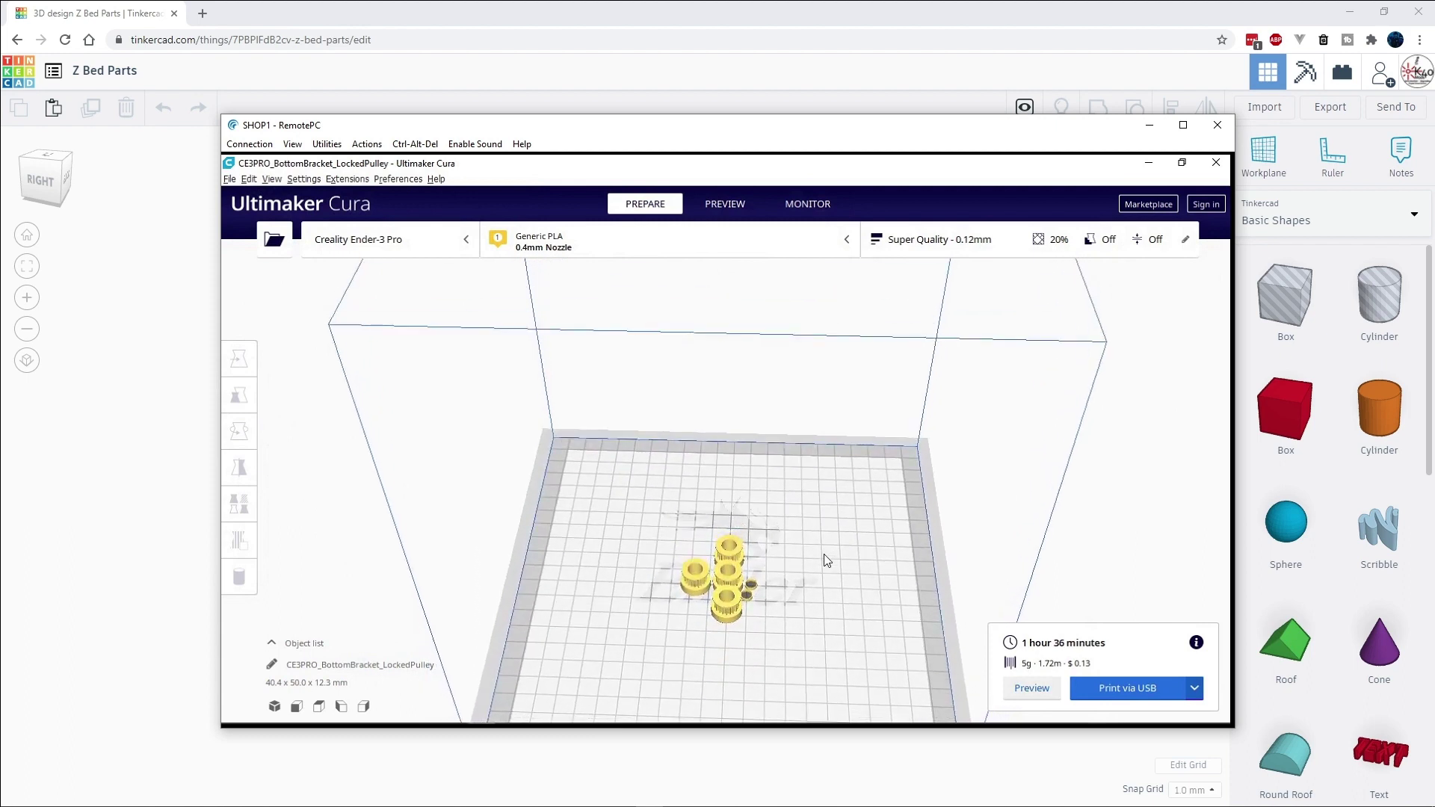
mouse_move(840, 543)
left_mouse_down()
mouse_move(845, 567)
mouse_move(891, 548)
mouse_move(822, 553)
mouse_move(839, 556)
left_mouse_up()
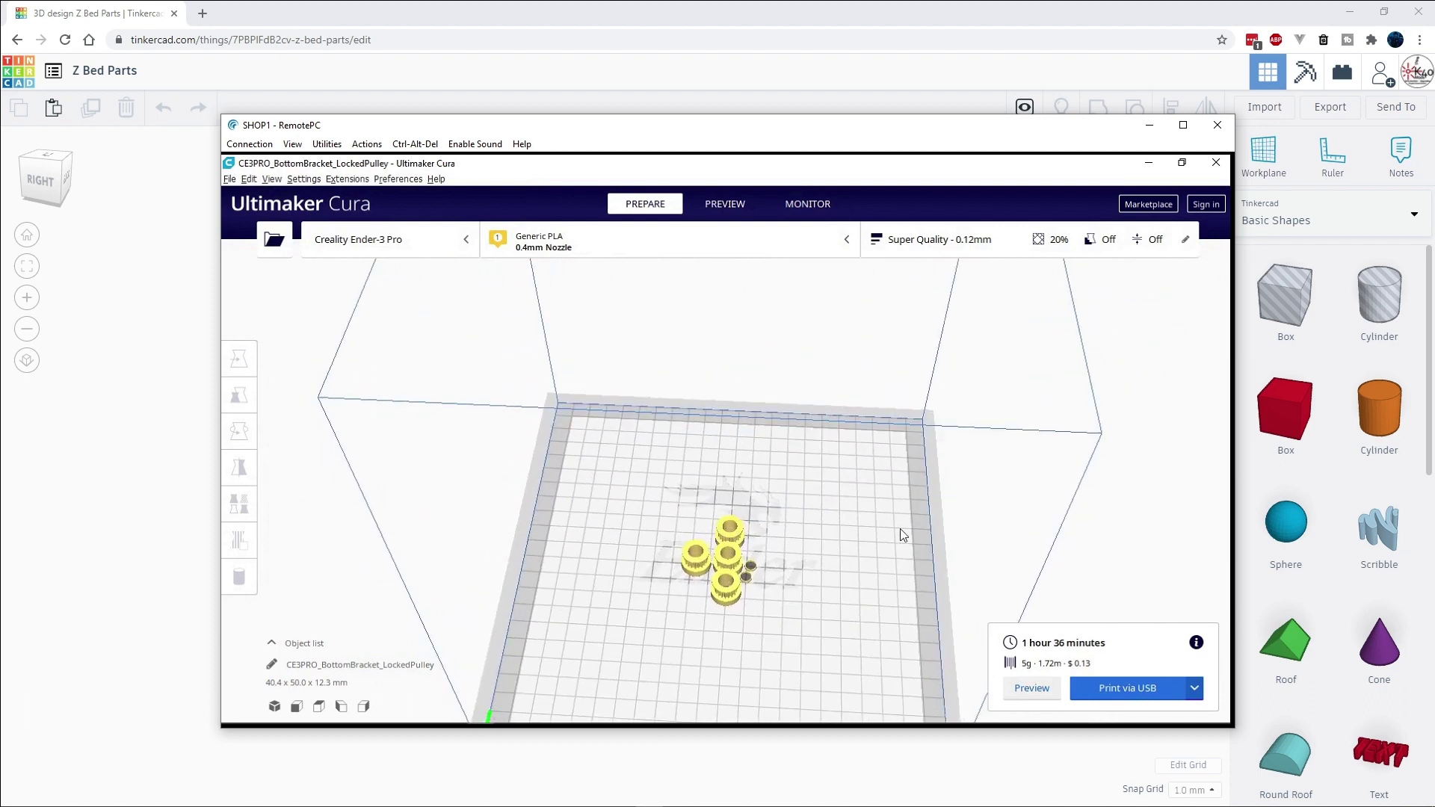